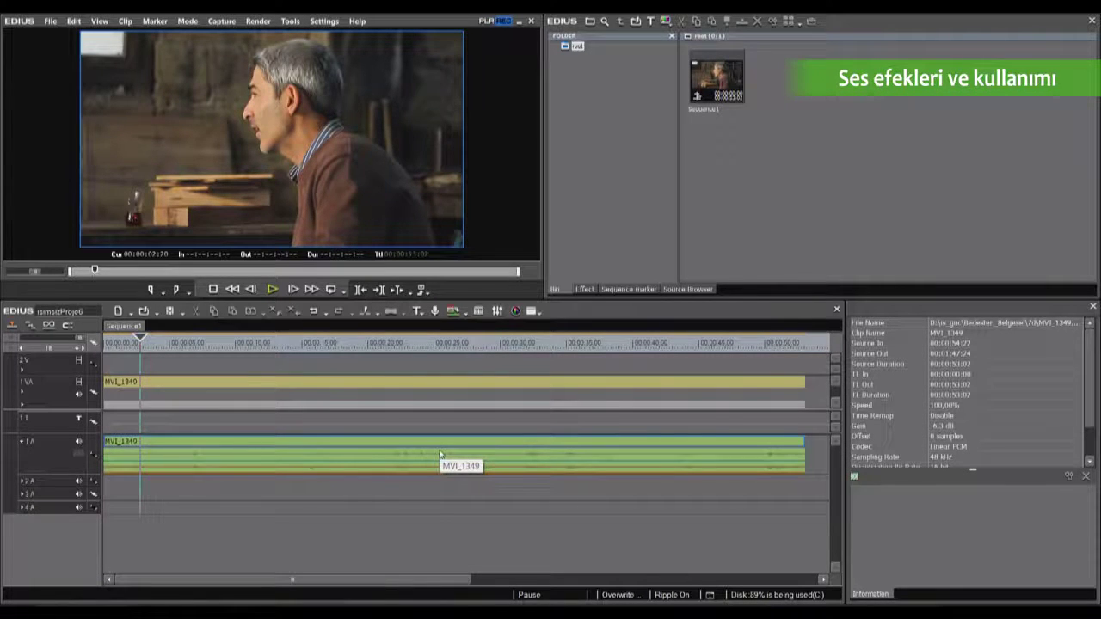
List the AudioFilters in the Effect palette.
{"action": "left_click", "coordinate": [588, 291]}
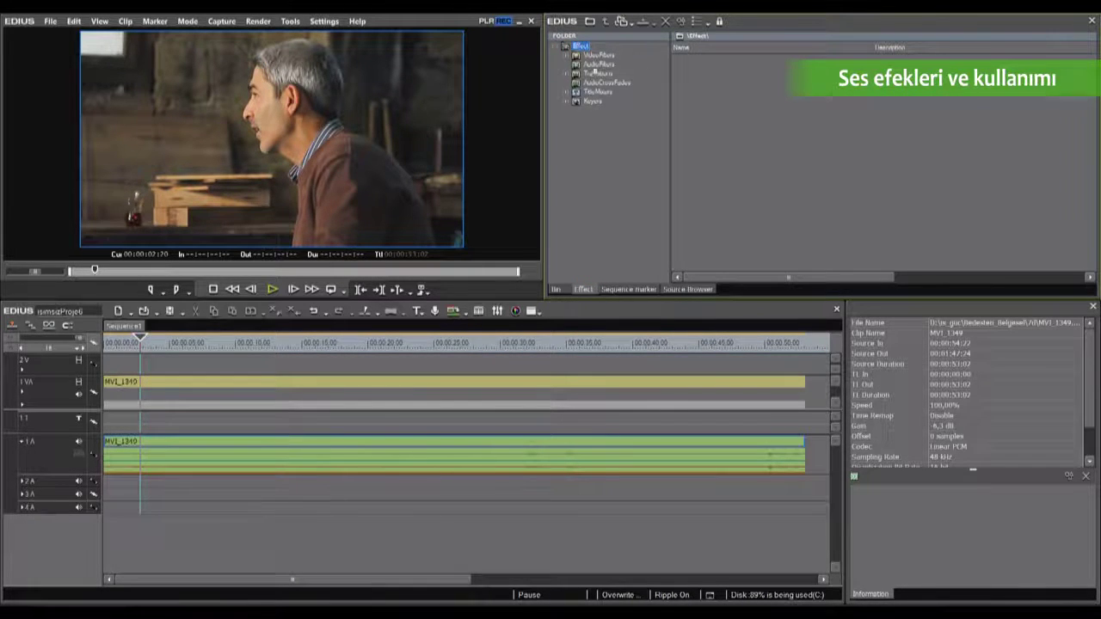
{"action": "left_click", "coordinate": [607, 64]}
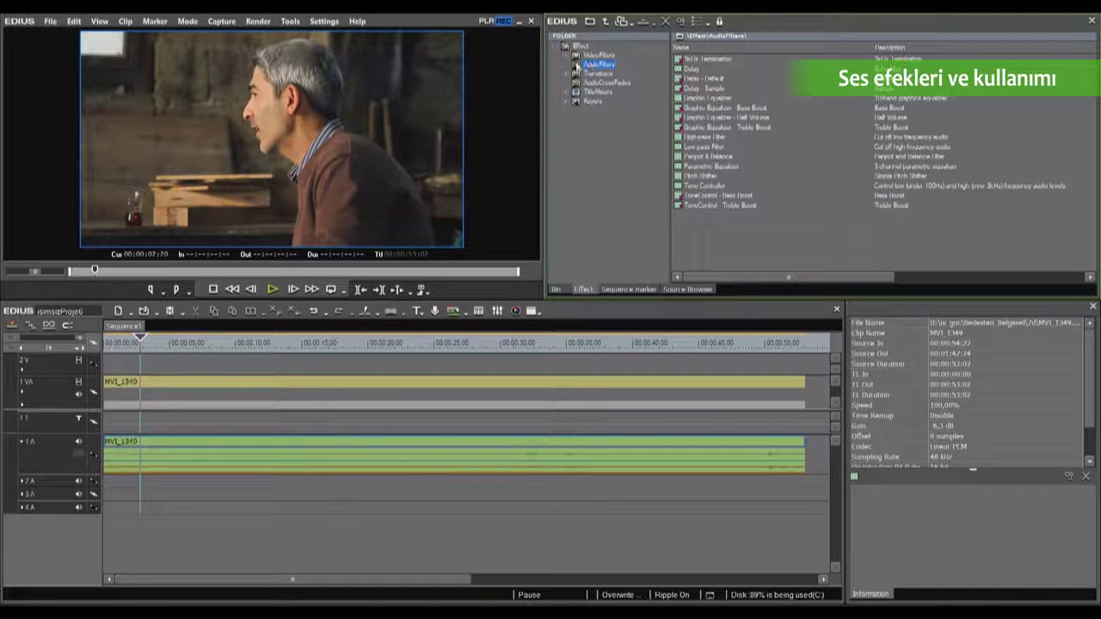
{"action": "mouse_move", "coordinate": [729, 56]}
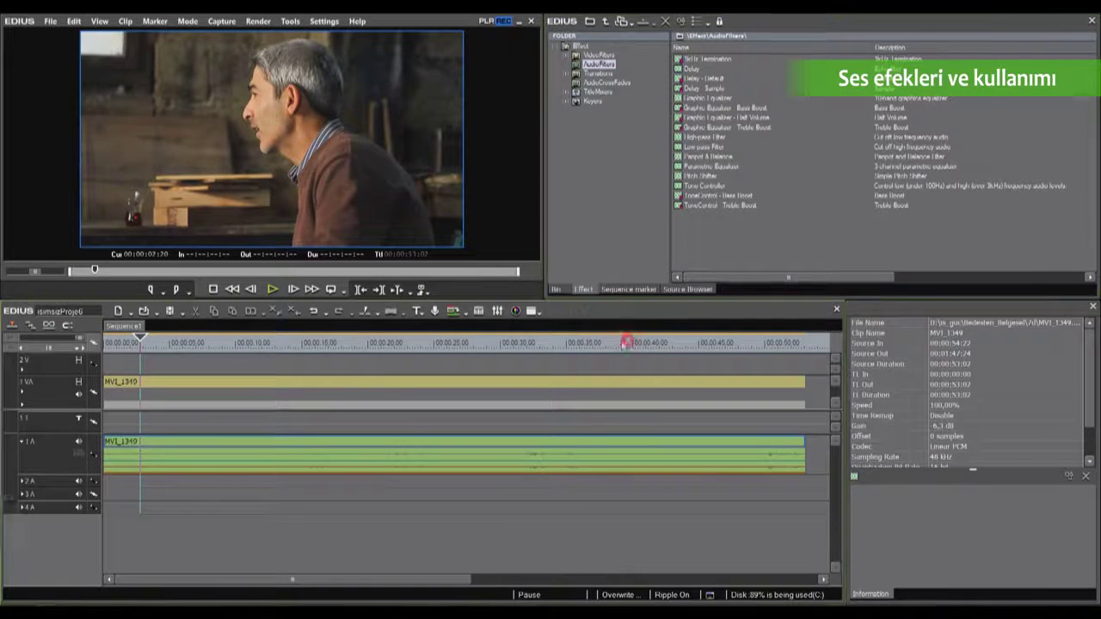
Normalize the audio of the MVI_1349 clip on track 1A to a level of 0 dB.
{"action": "left_click", "coordinate": [237, 344]}
{"action": "left_click_drag", "start_coordinate": [250, 347], "coordinate": [287, 367]}
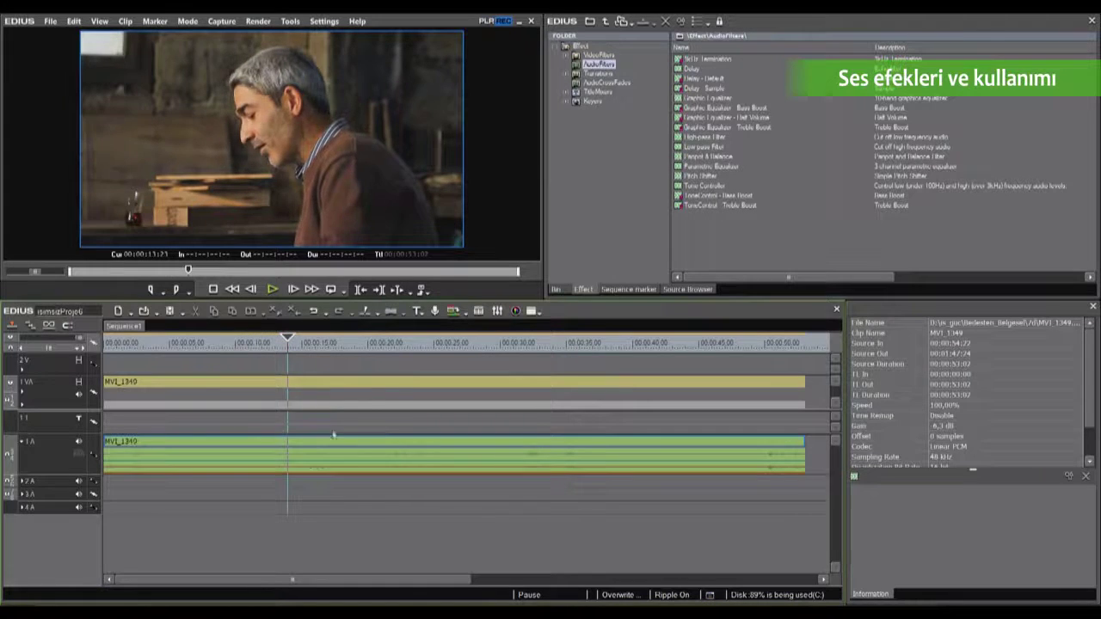
{"action": "left_click", "coordinate": [330, 447]}
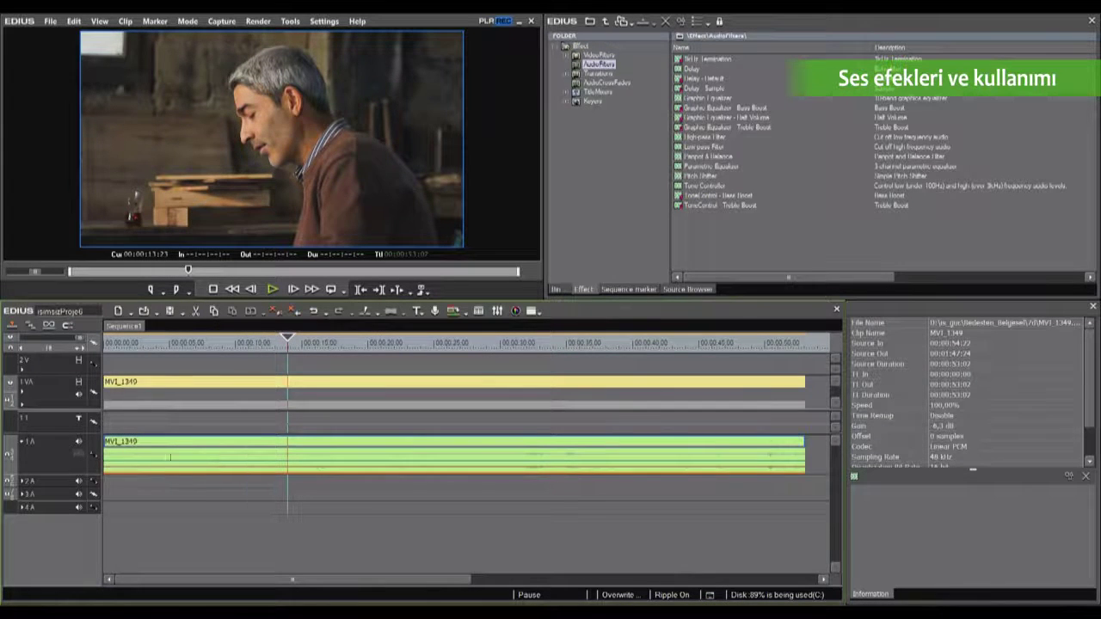
{"action": "left_click_drag", "start_coordinate": [215, 344], "coordinate": [129, 346]}
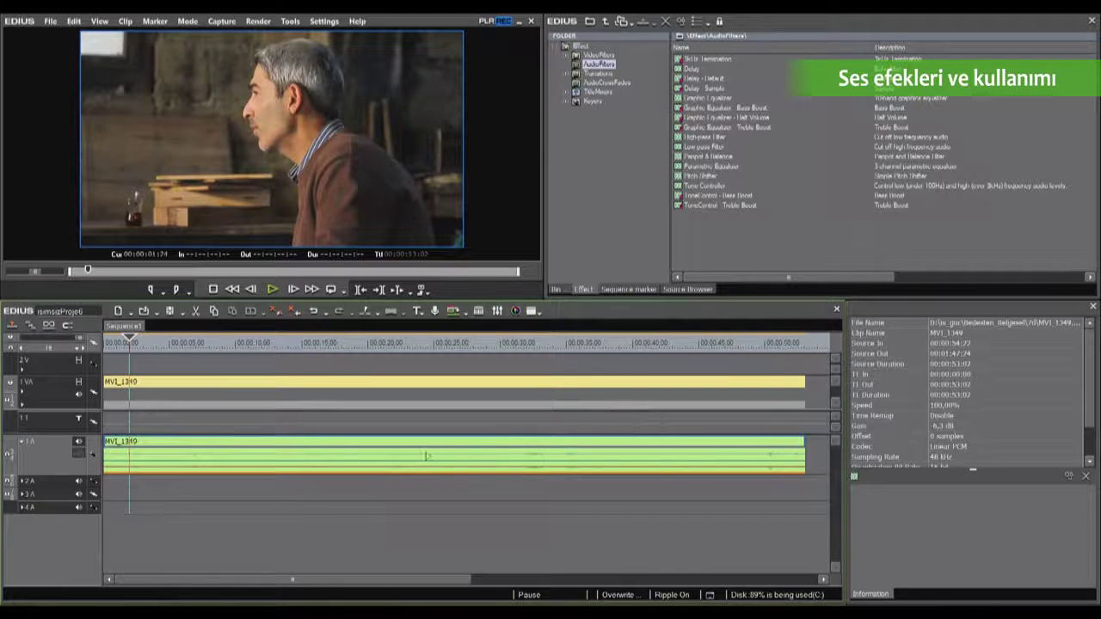
{"action": "right_click", "coordinate": [215, 451]}
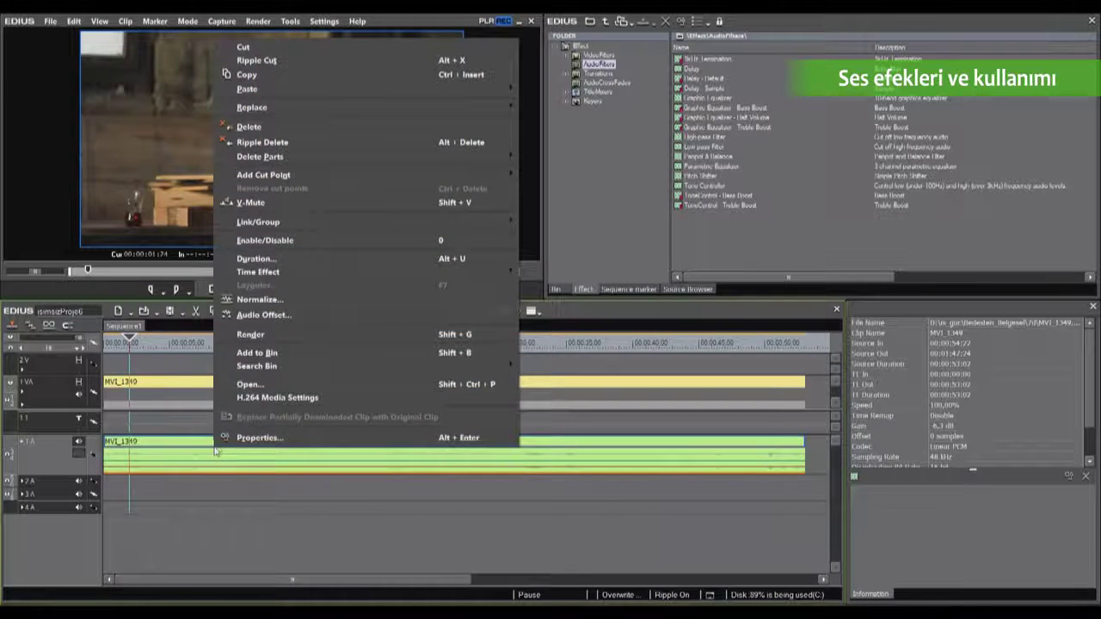
{"action": "left_click", "coordinate": [266, 300]}
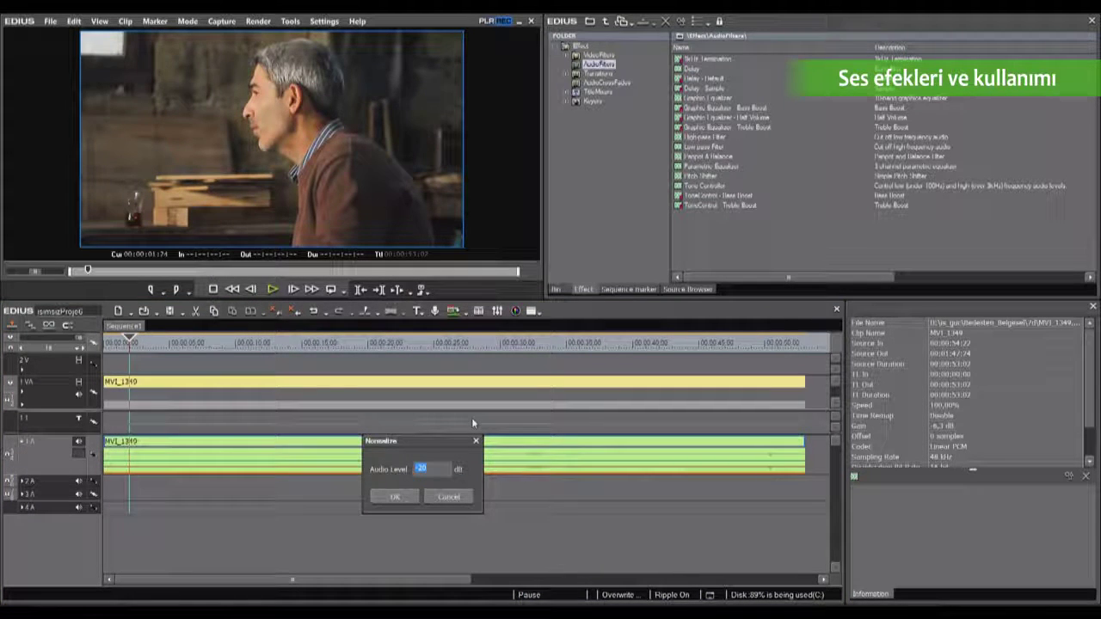
{"action": "type", "text": "0"}
{"action": "left_click", "coordinate": [393, 498]}
Play the normalized MVI_1349 clip from the start of the sequence and stop after a few seconds.
{"action": "left_click_drag", "start_coordinate": [139, 341], "coordinate": [21, 371]}
{"action": "key", "text": "space"}
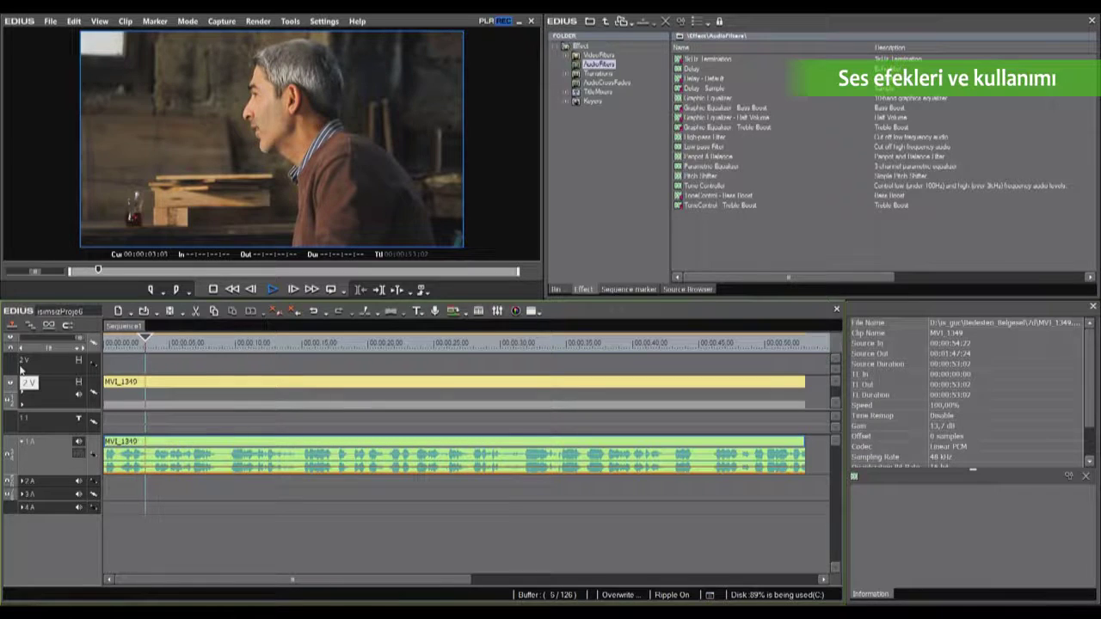
{"action": "key", "text": "space"}
{"action": "left_click", "coordinate": [738, 254]}
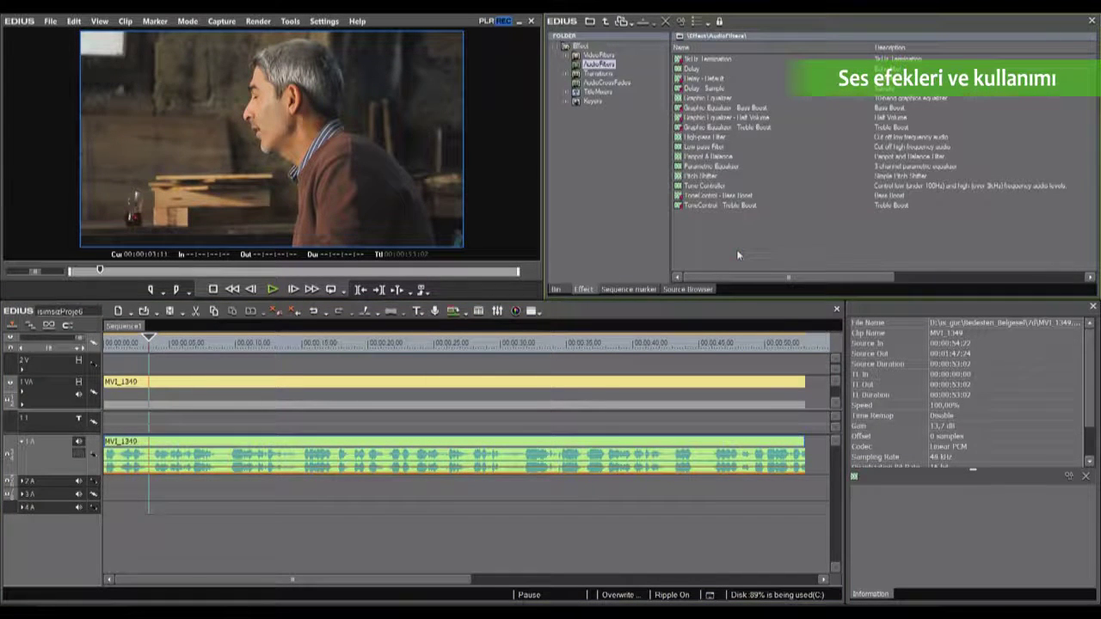
Apply the Delay audio filter to the MVI_1349 audio clip on track 1A.
{"action": "left_click", "coordinate": [684, 69]}
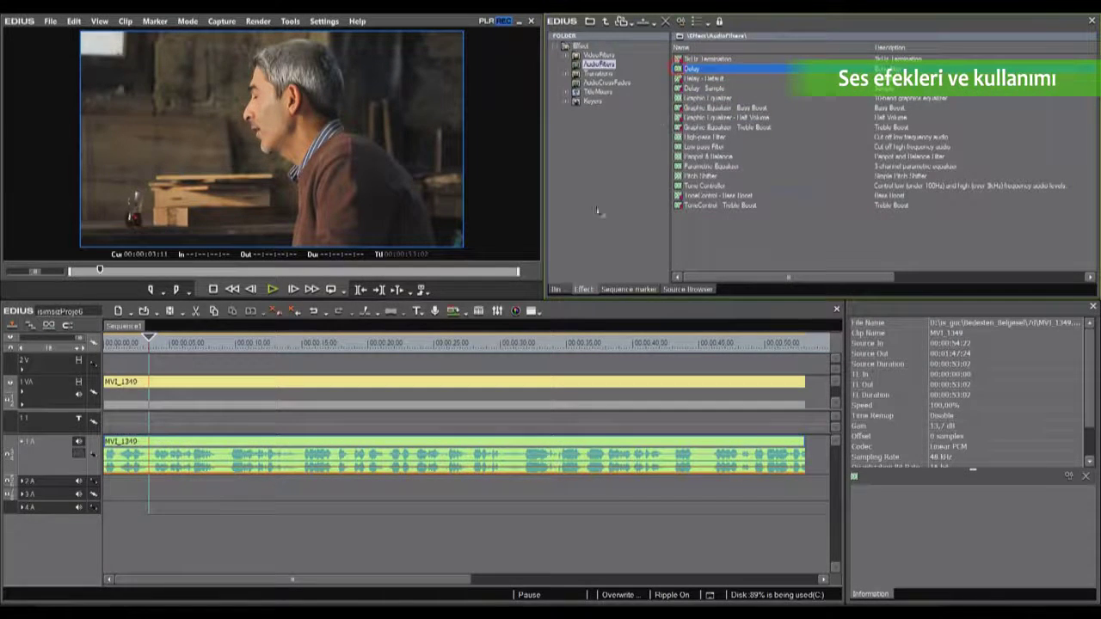
{"action": "left_click", "coordinate": [335, 452]}
{"action": "left_click_drag", "start_coordinate": [250, 454], "coordinate": [248, 449]}
Listen to the opening seconds of the clip with the Delay filter, then return the playhead to the start.
{"action": "key", "text": "Home"}
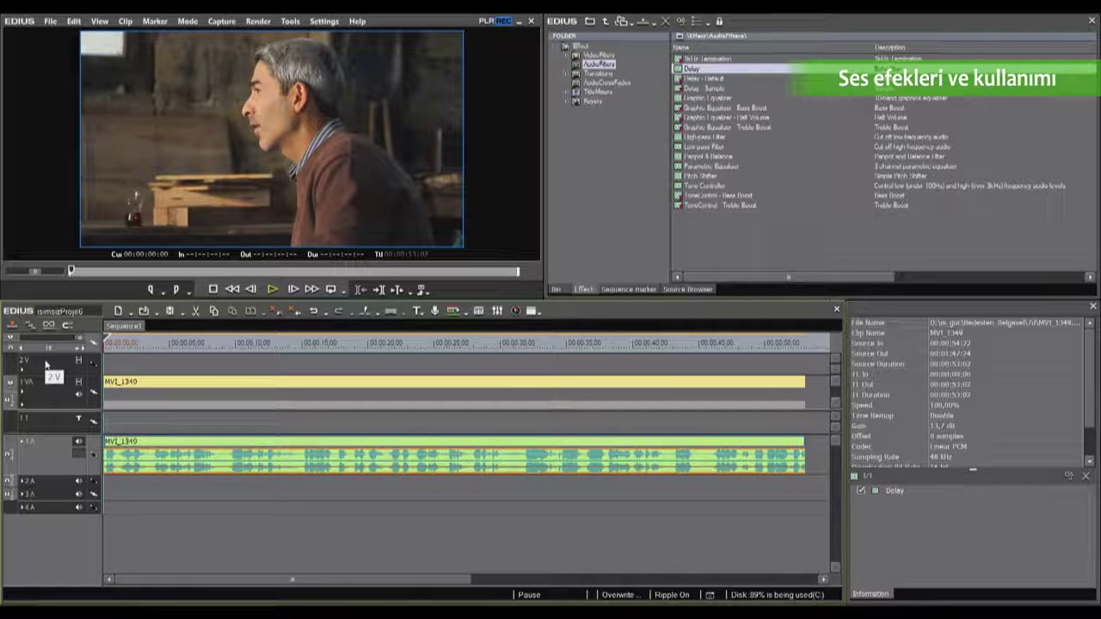
{"action": "key", "text": "space"}
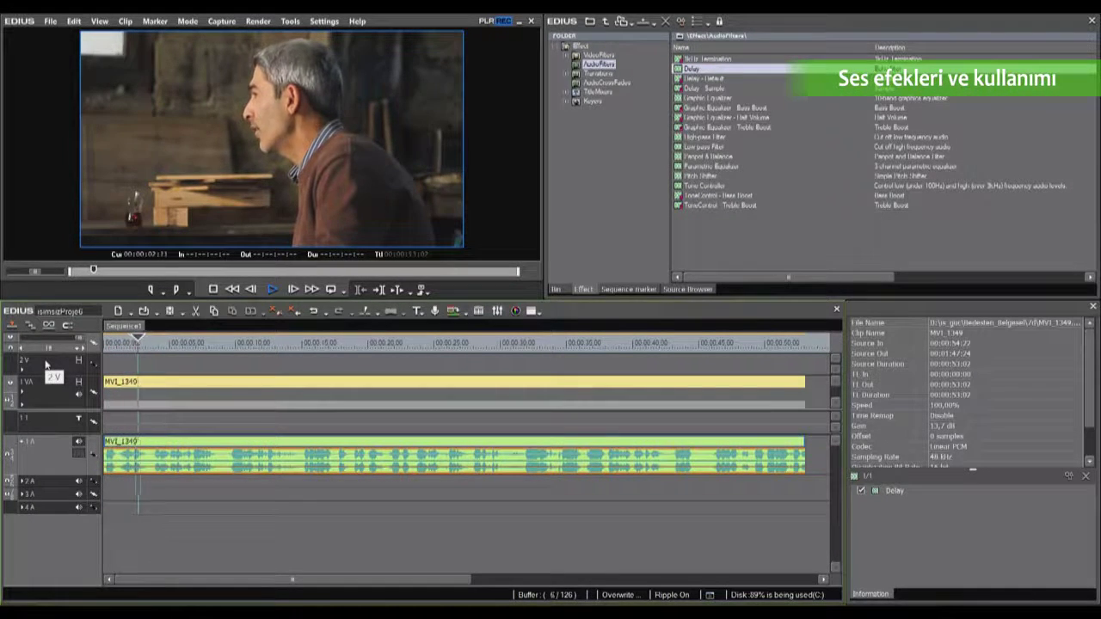
{"action": "key", "text": "space"}
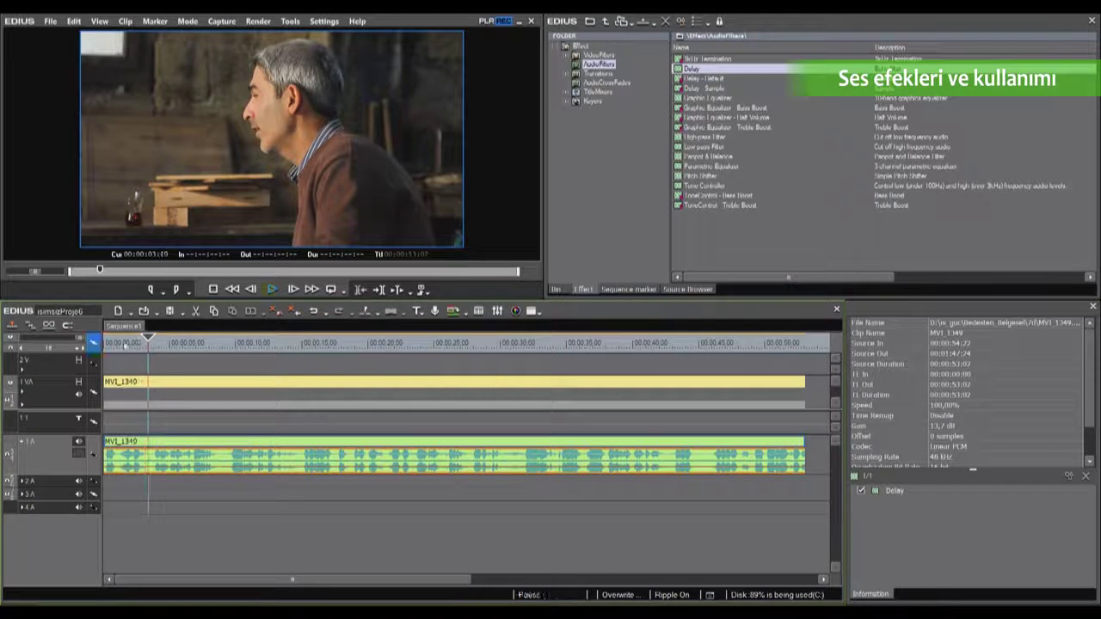
{"action": "left_click_drag", "start_coordinate": [147, 346], "coordinate": [104, 345]}
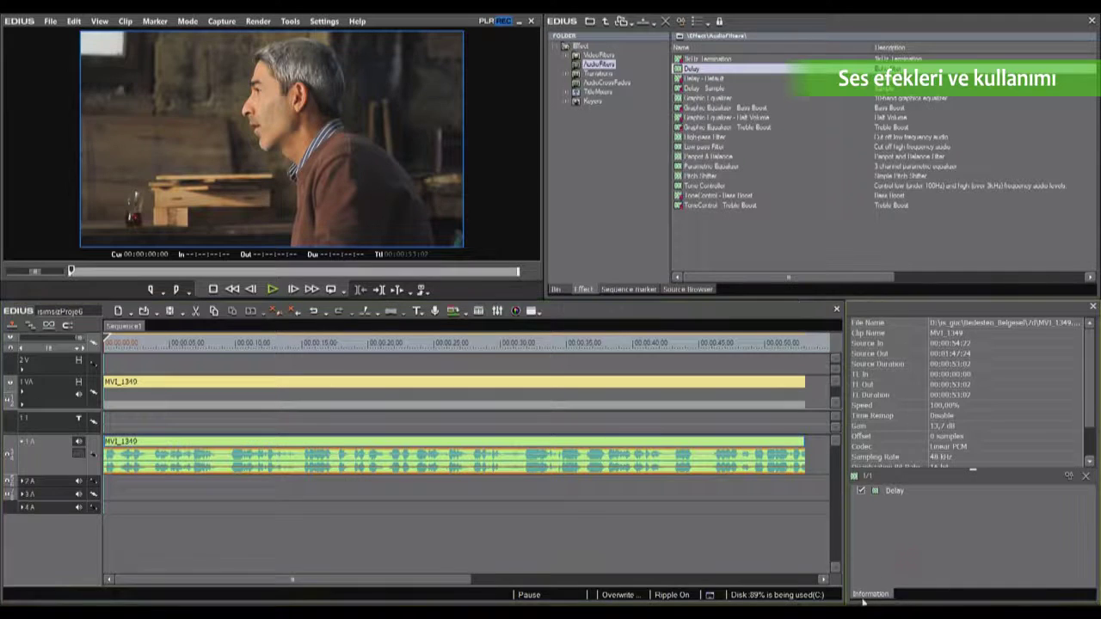
Set the Delay filter's feedback gain to 44% and its delay time to 571 ms.
{"action": "left_click", "coordinate": [881, 491]}
{"action": "double_click", "coordinate": [877, 492]}
{"action": "left_click_drag", "start_coordinate": [518, 206], "coordinate": [516, 181]}
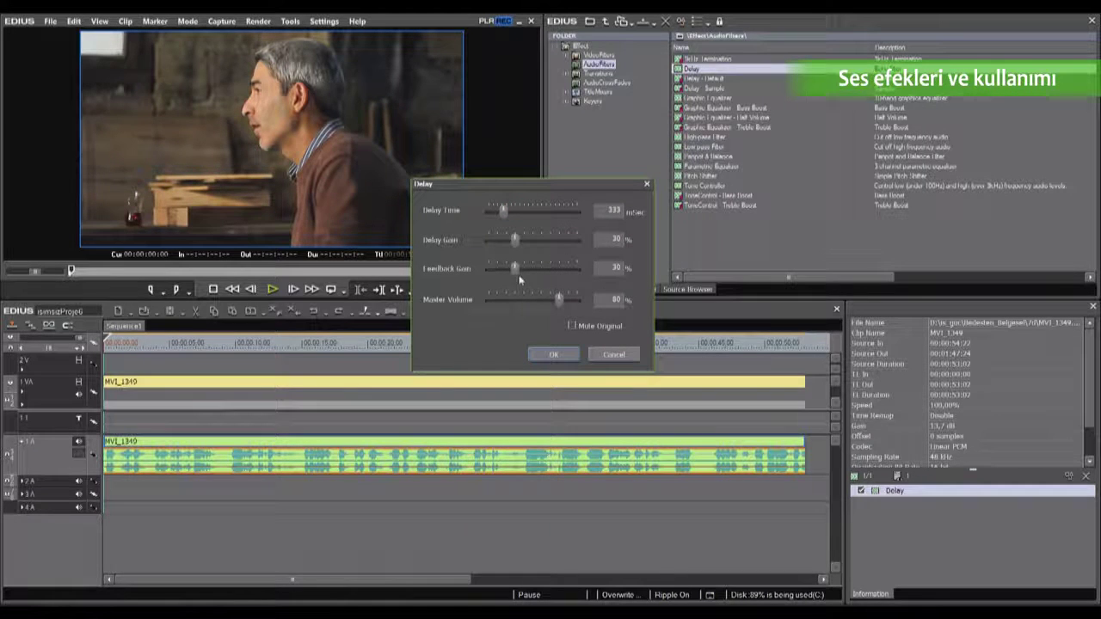
{"action": "left_click_drag", "start_coordinate": [517, 270], "coordinate": [528, 268]}
{"action": "left_click_drag", "start_coordinate": [504, 215], "coordinate": [515, 218]}
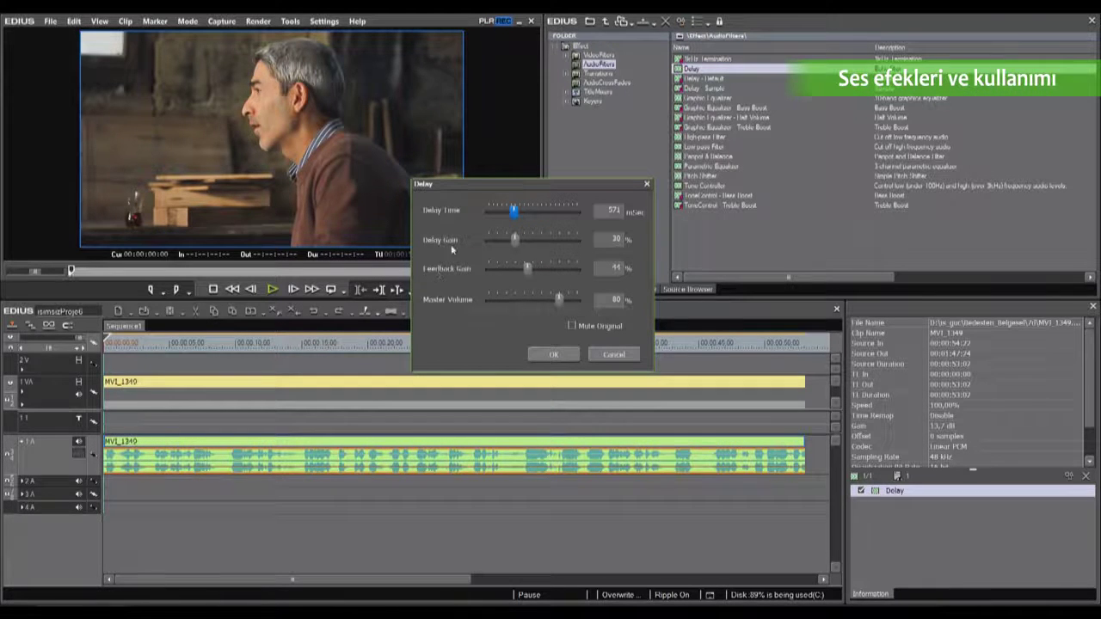
{"action": "left_click", "coordinate": [551, 355]}
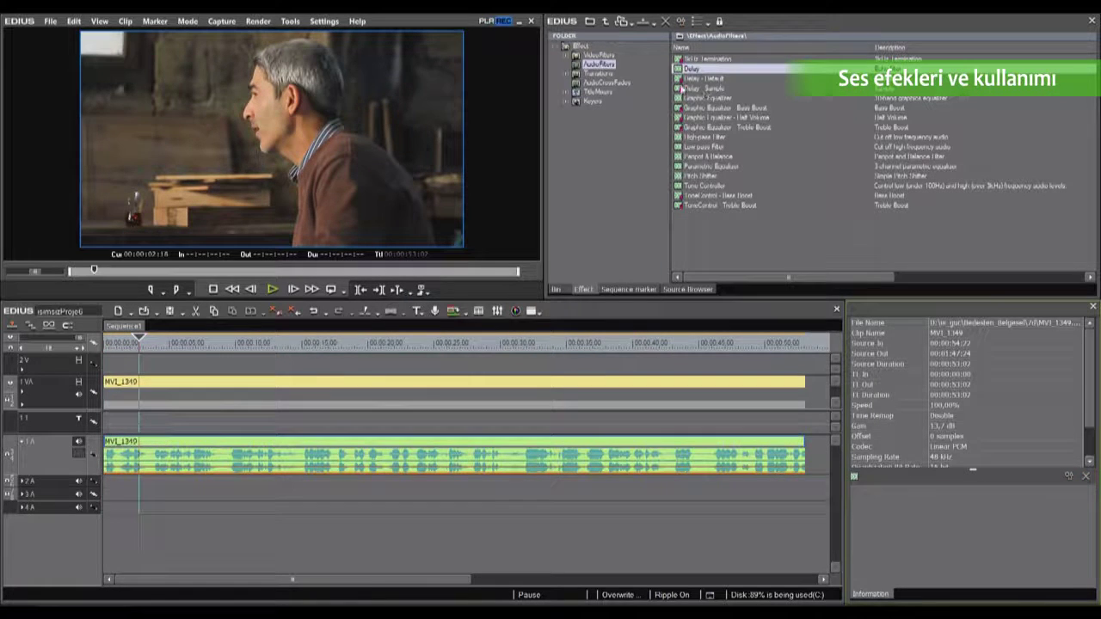
Apply the Graphic Equalizer audio filter to the MVI_1349 audio clip and play the opening seconds.
{"action": "left_click", "coordinate": [698, 87]}
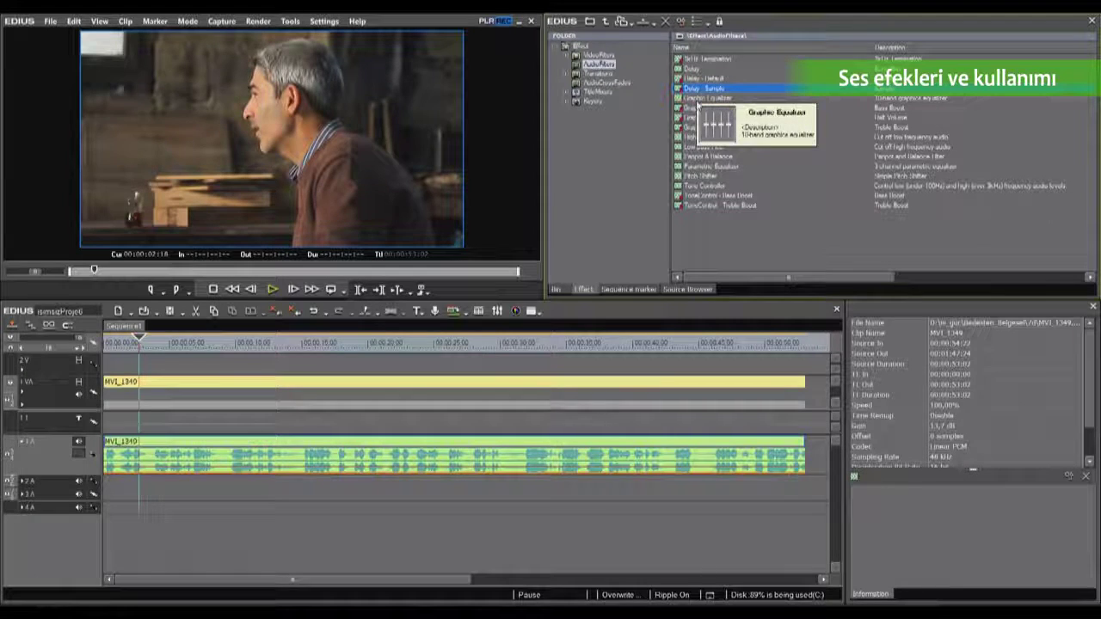
{"action": "left_click", "coordinate": [699, 100]}
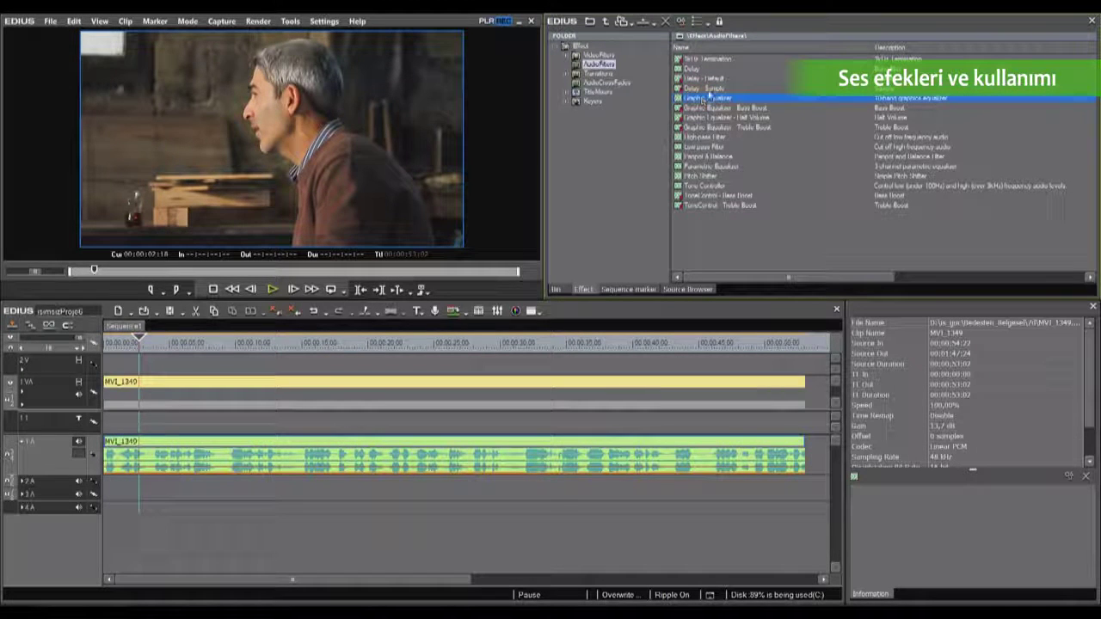
{"action": "left_click_drag", "start_coordinate": [678, 100], "coordinate": [229, 456]}
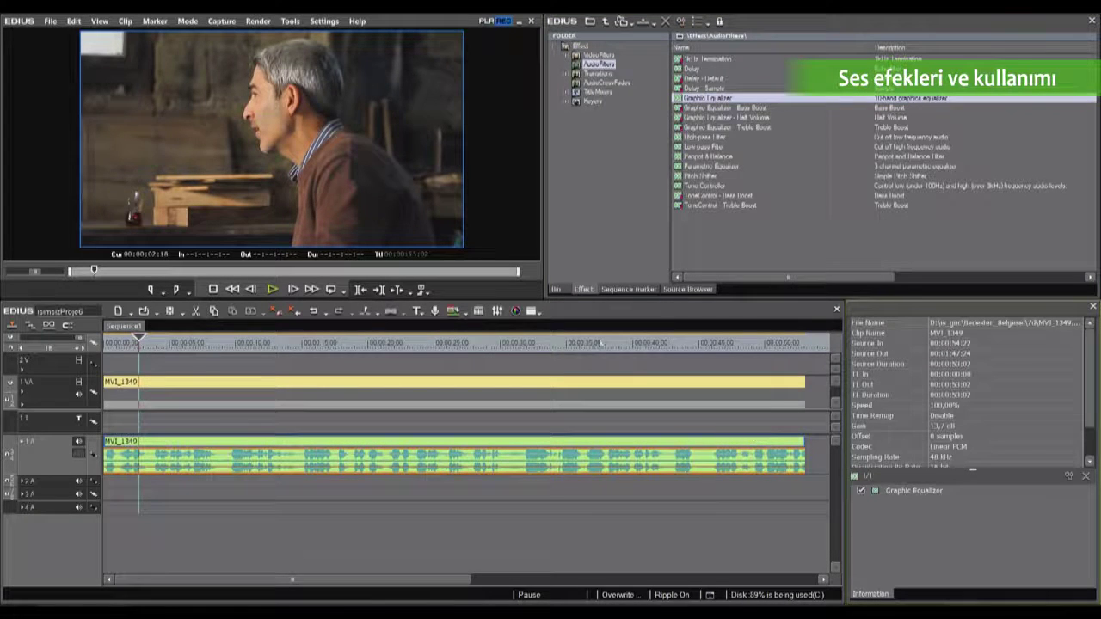
{"action": "key", "text": "space"}
{"action": "key", "text": "space"}
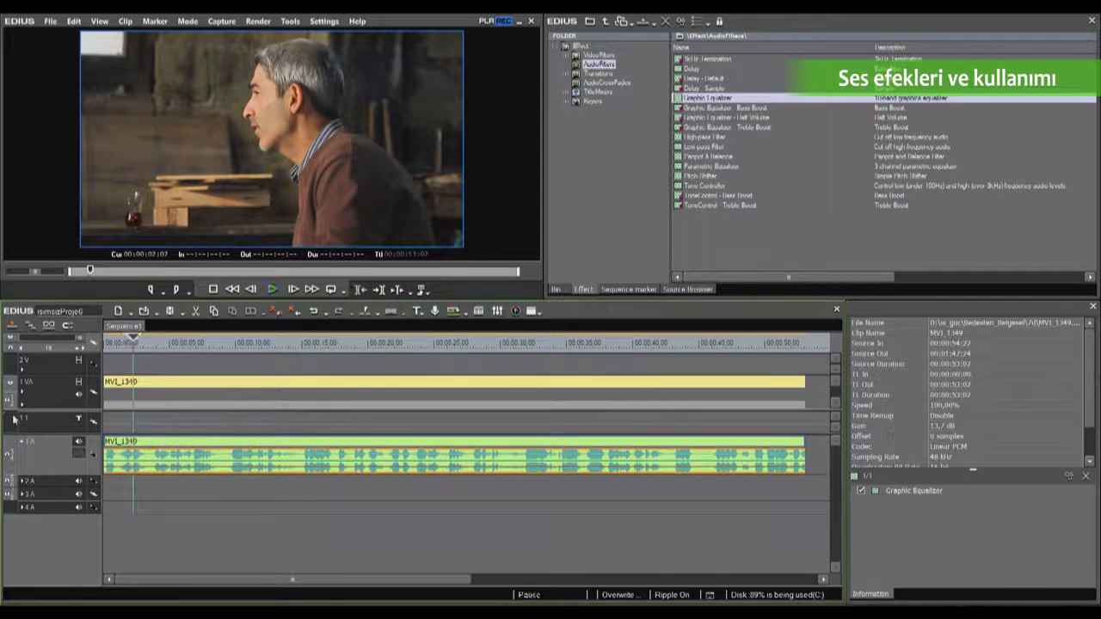
Open the Graphic Equalizer settings of the audio clip and raise the 16 kHz band to 8.0 dB.
{"action": "left_click", "coordinate": [877, 492]}
{"action": "double_click", "coordinate": [877, 490]}
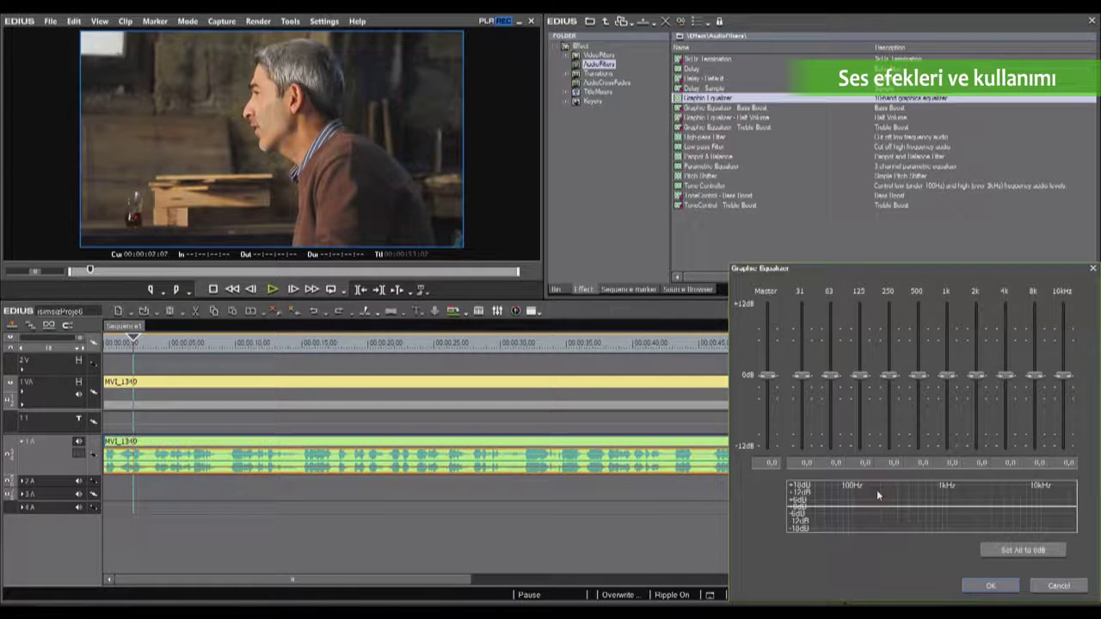
{"action": "left_click_drag", "start_coordinate": [866, 263], "coordinate": [495, 103]}
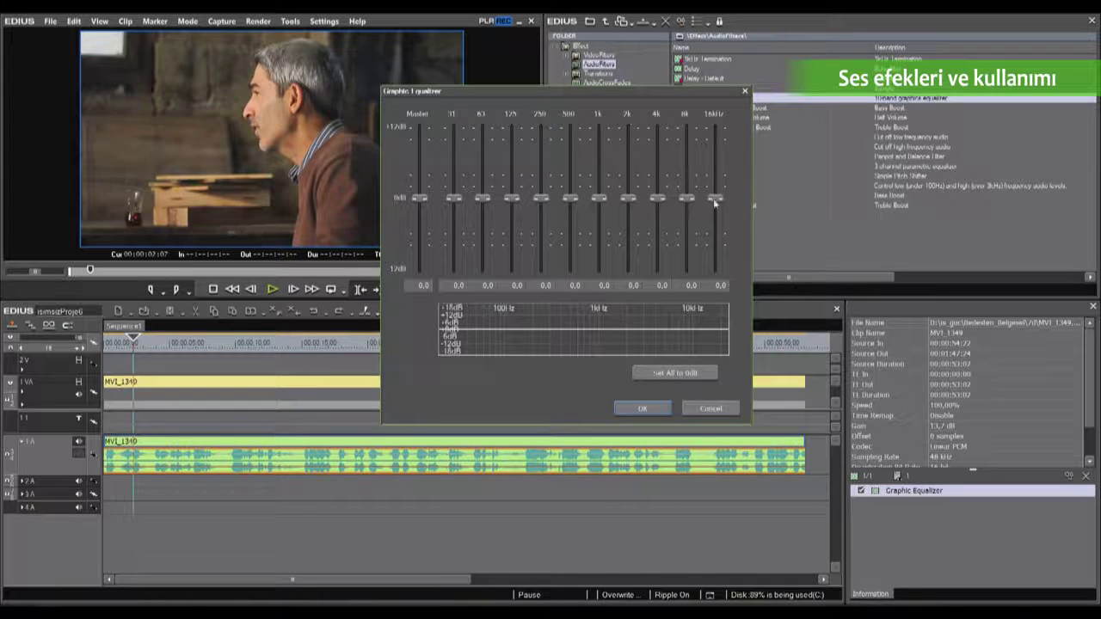
{"action": "left_click_drag", "start_coordinate": [714, 199], "coordinate": [721, 156]}
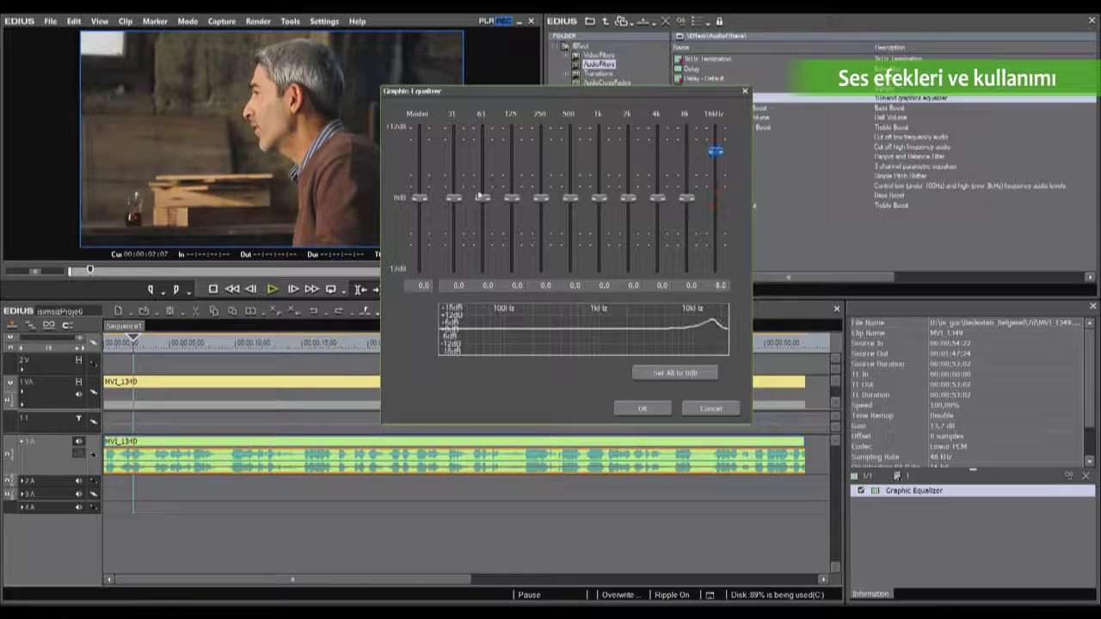
Set equalizer bands 31 to 7.3, 63 to 3.8, 250 to -5.4, 500 to -12.0, 1k to -6.5, 4k to 4.4, 8k to 5.5 dB.
{"action": "left_click_drag", "start_coordinate": [454, 199], "coordinate": [453, 155]}
{"action": "left_click_drag", "start_coordinate": [573, 201], "coordinate": [600, 235]}
{"action": "left_click_drag", "start_coordinate": [483, 199], "coordinate": [482, 176]}
{"action": "left_click_drag", "start_coordinate": [658, 200], "coordinate": [687, 166]}
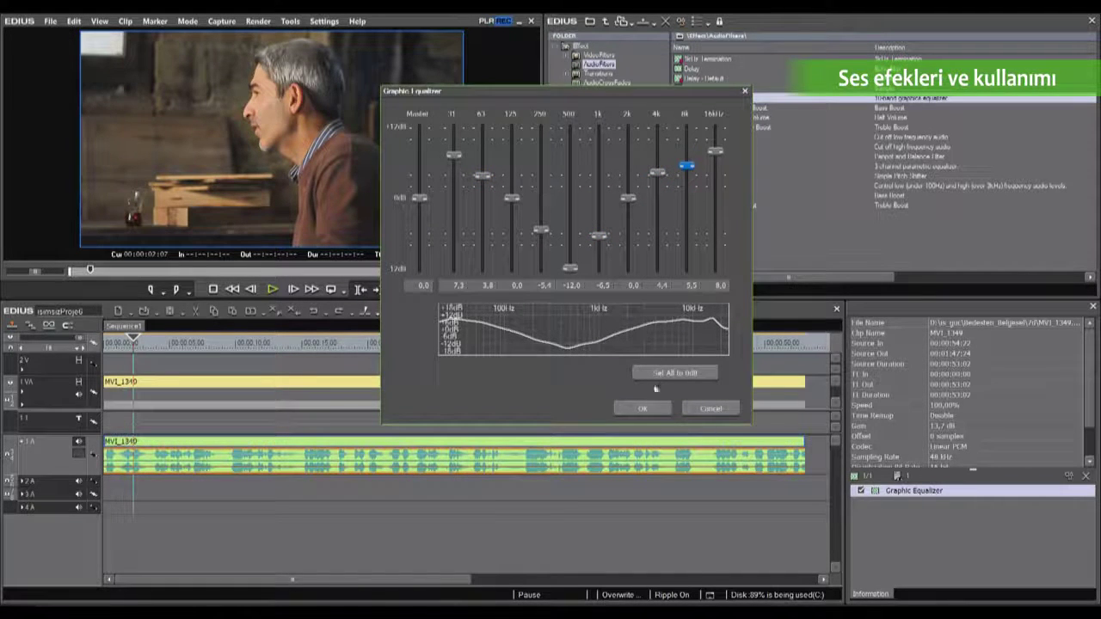
{"action": "left_click", "coordinate": [642, 407]}
Play the equalized clip briefly and mute the video of track 1VA.
{"action": "key", "text": "space"}
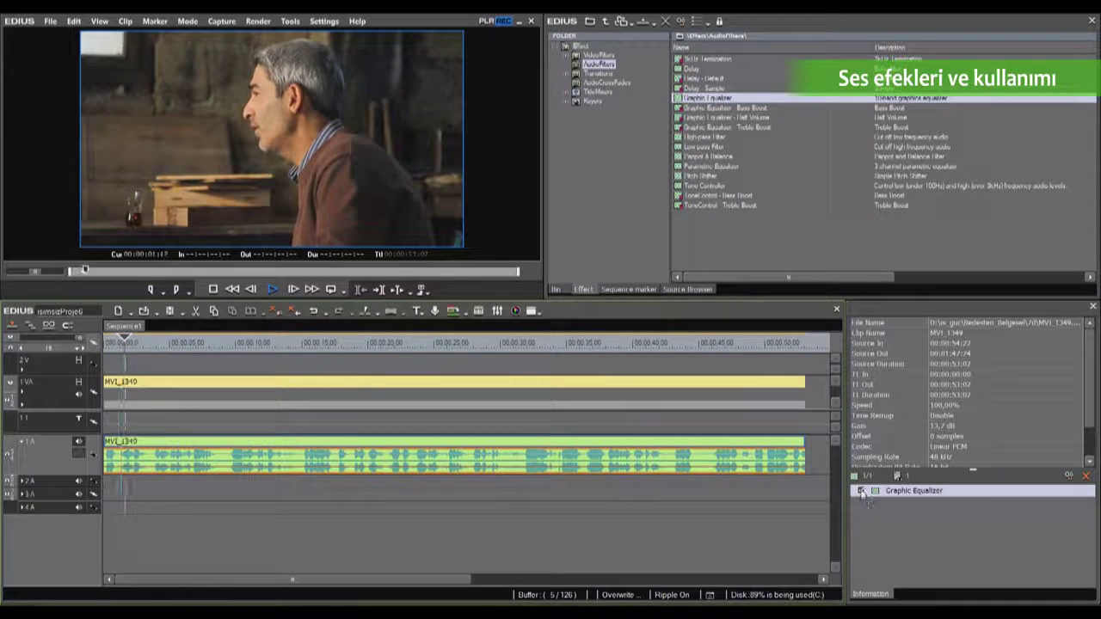
{"action": "key", "text": "space"}
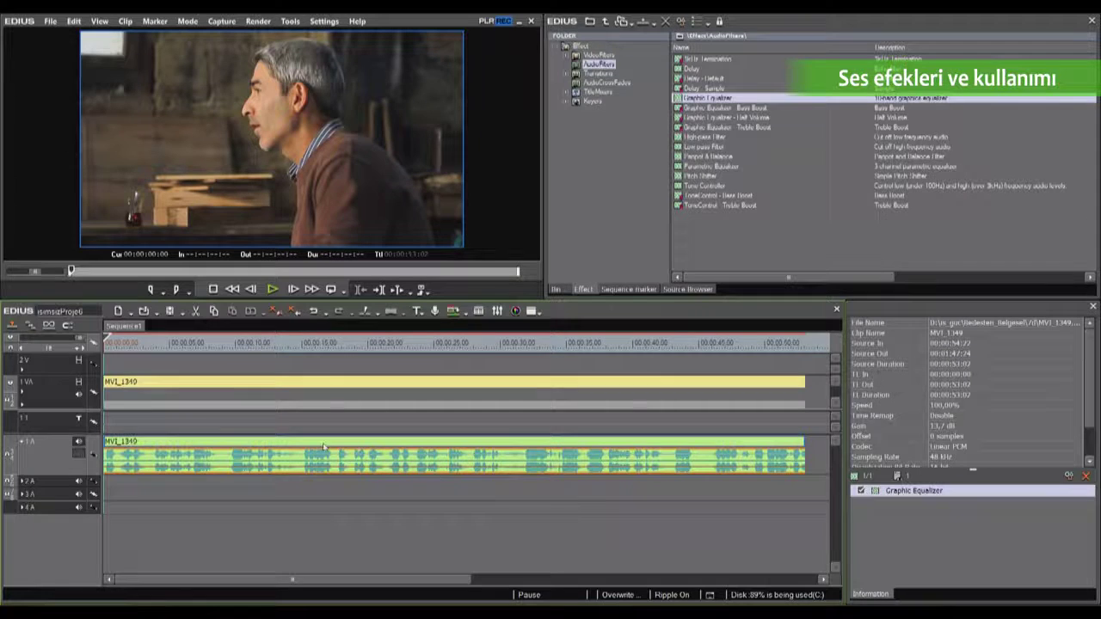
{"action": "left_click", "coordinate": [108, 382]}
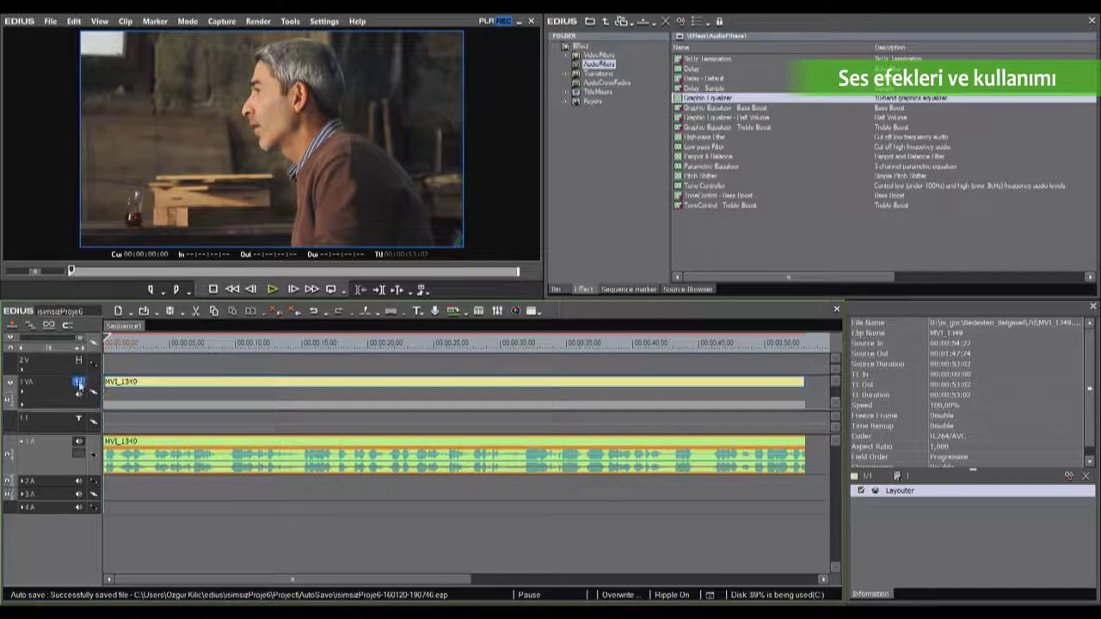
{"action": "left_click", "coordinate": [79, 384]}
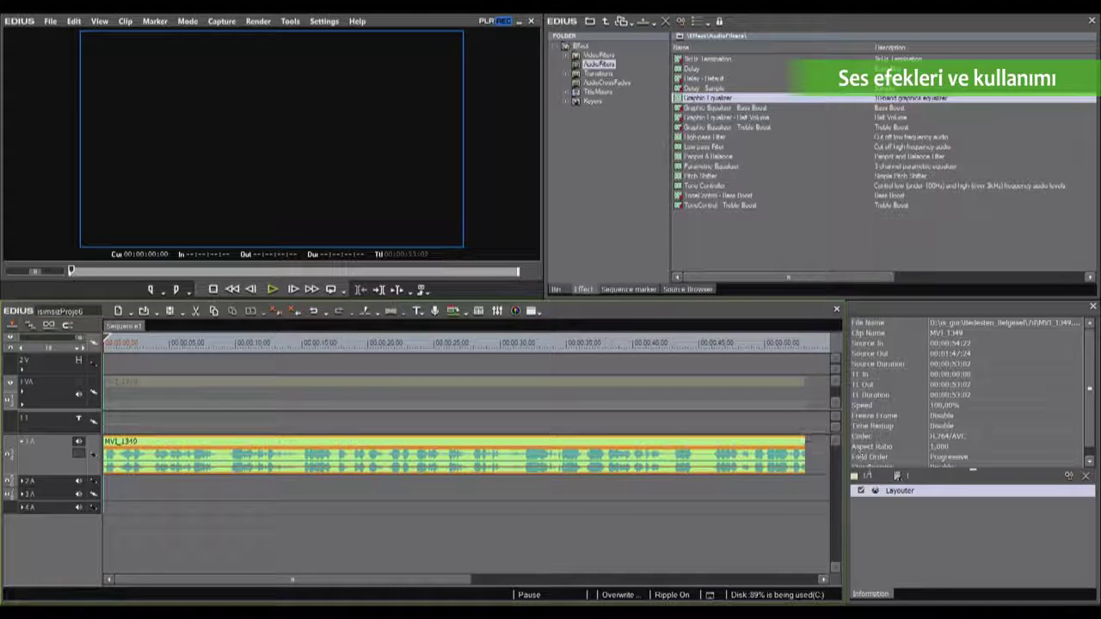
Play the audio clip while switching its Graphic Equalizer off and on to compare the sound, leaving the filter enabled.
{"action": "left_click", "coordinate": [352, 440]}
{"action": "key", "text": "space"}
{"action": "left_click", "coordinate": [861, 491]}
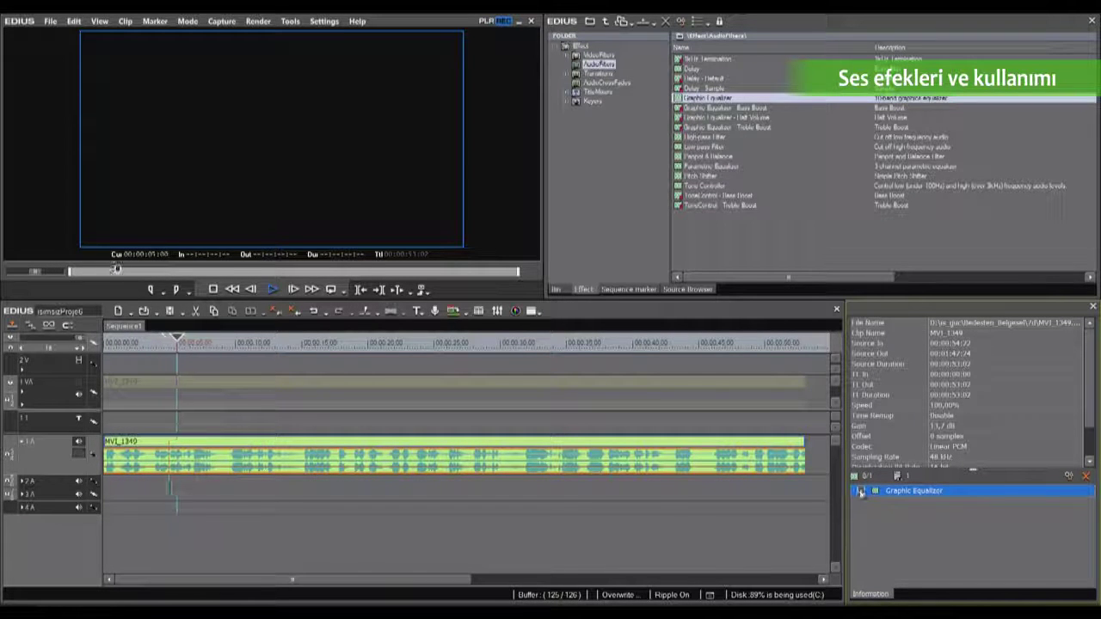
{"action": "left_click", "coordinate": [860, 490]}
{"action": "key", "text": "space"}
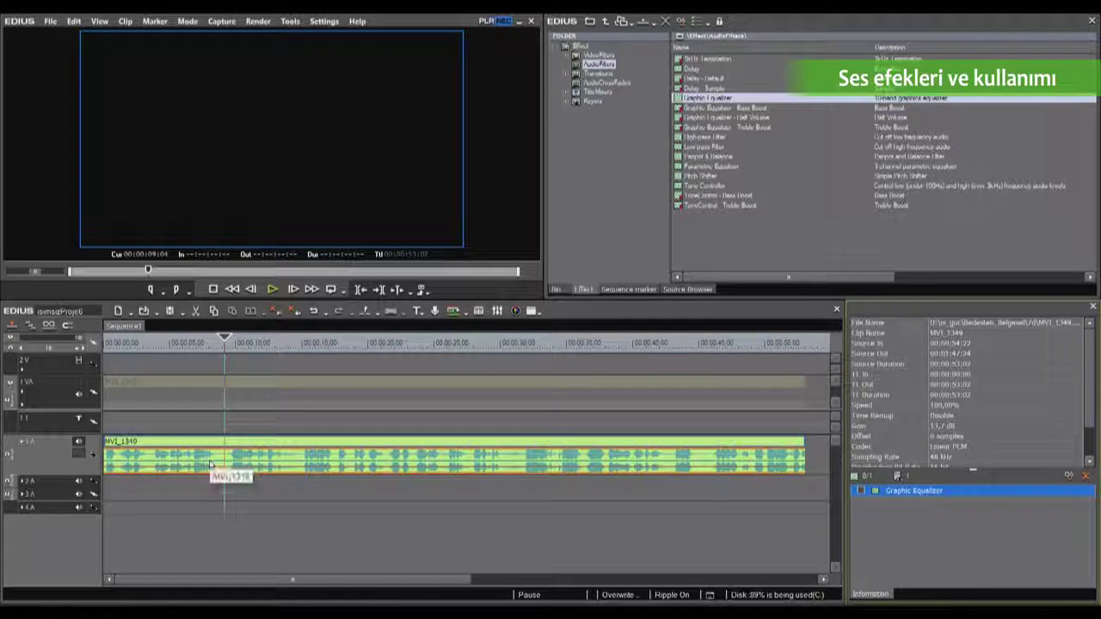
{"action": "left_click", "coordinate": [861, 491]}
Unmute the video of track 1VA and delete the Graphic Equalizer from the audio clip.
{"action": "left_click", "coordinate": [78, 381]}
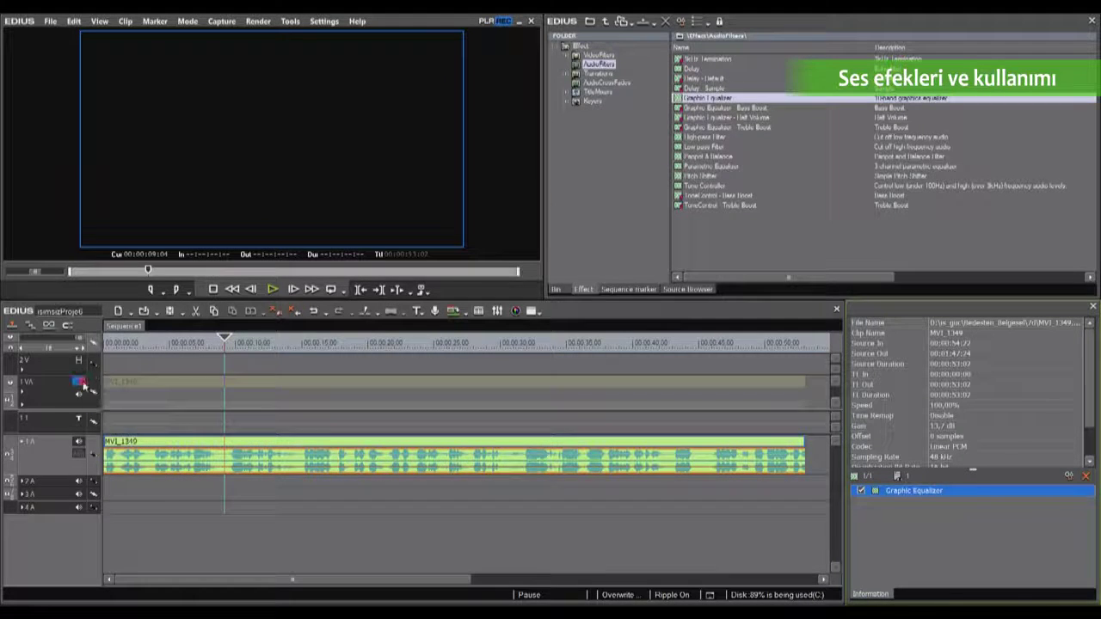
{"action": "left_click", "coordinate": [1069, 489]}
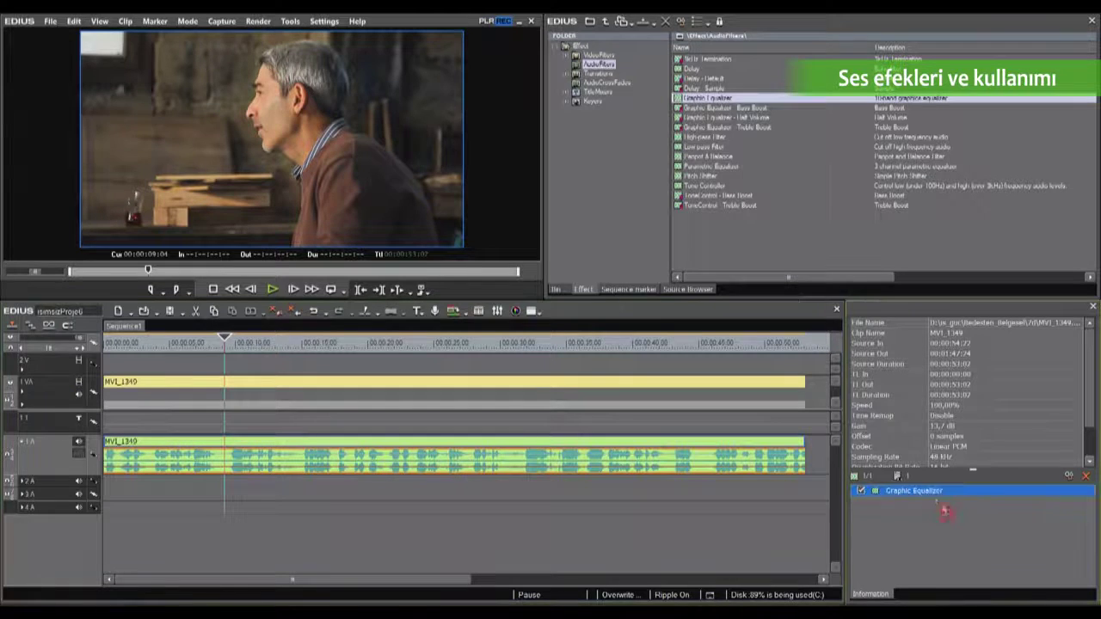
{"action": "left_click", "coordinate": [1084, 477]}
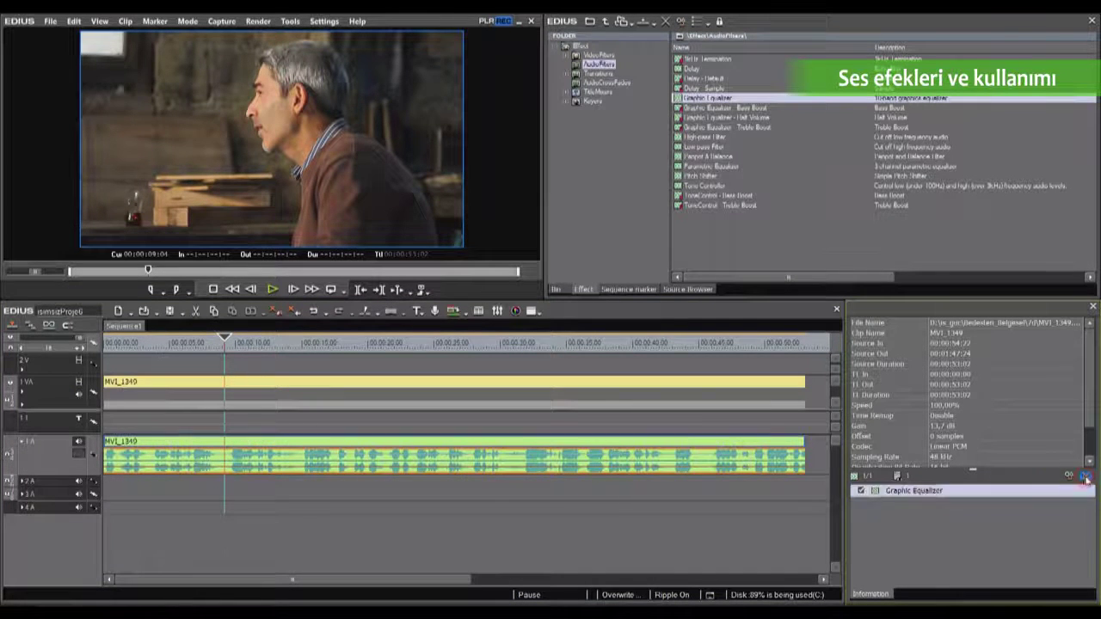
Examine the Graphic Equalizer presets Bass Boost, Half Volume and Treble Boost, plus the High-pass and Low-pass filters, in the audio filter list.
{"action": "left_click", "coordinate": [784, 108]}
{"action": "left_click", "coordinate": [762, 117]}
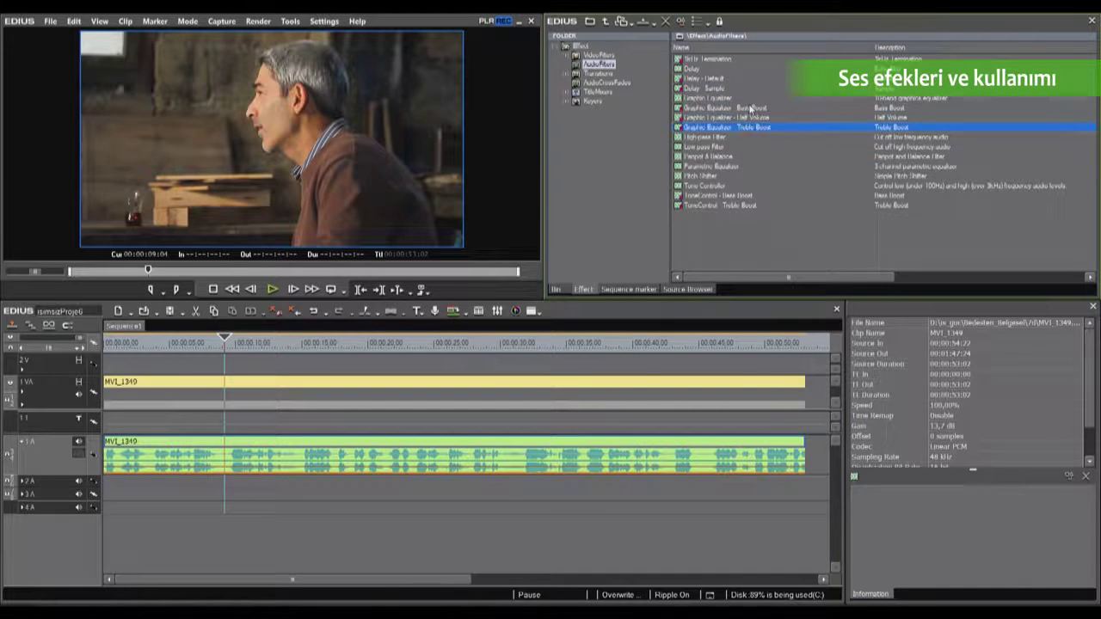
{"action": "left_click", "coordinate": [740, 117]}
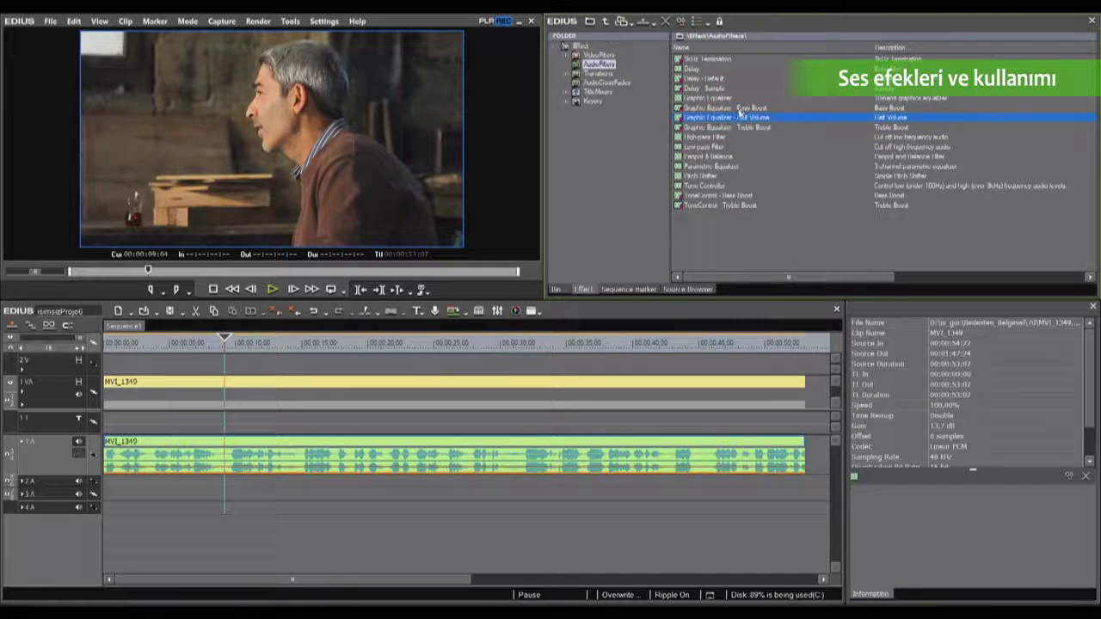
{"action": "left_click_drag", "start_coordinate": [713, 109], "coordinate": [287, 476]}
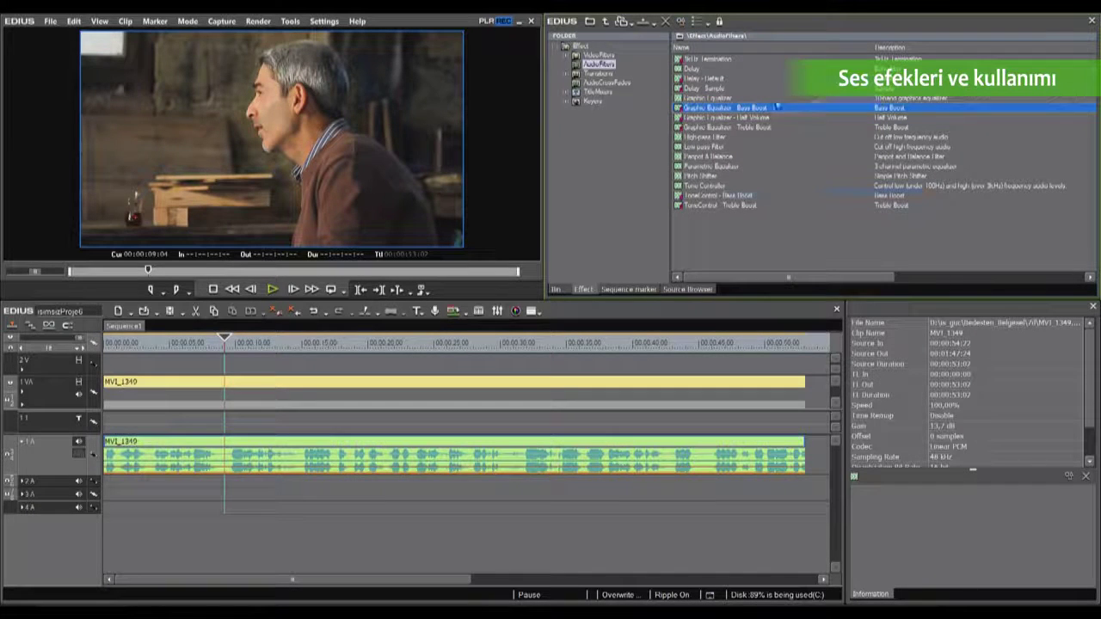
{"action": "left_click", "coordinate": [682, 118]}
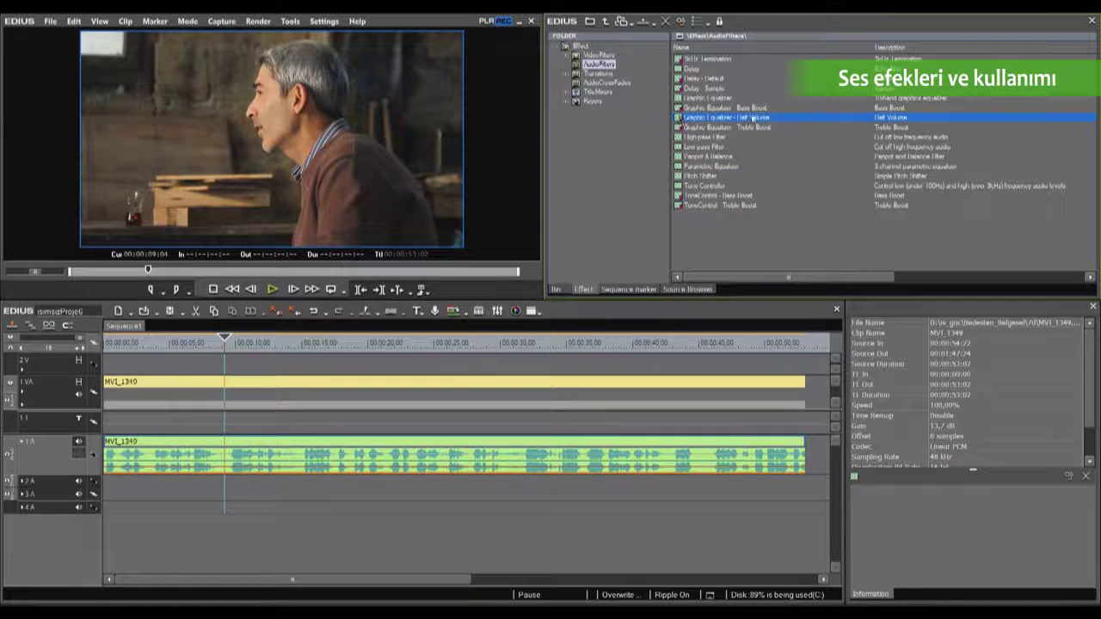
{"action": "left_click", "coordinate": [755, 129]}
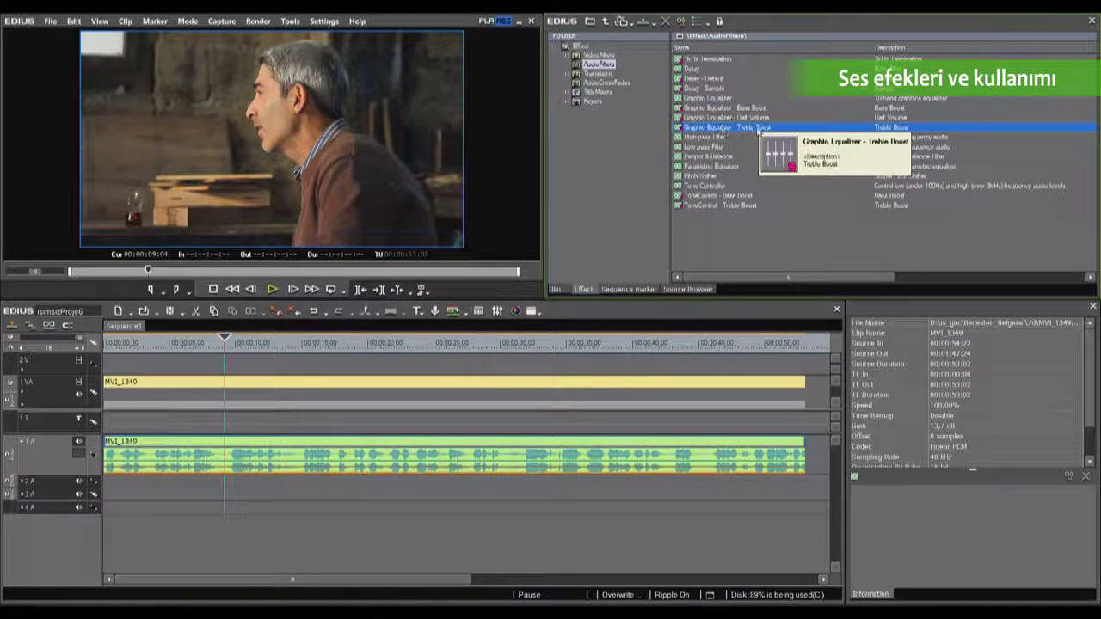
{"action": "left_click", "coordinate": [688, 137]}
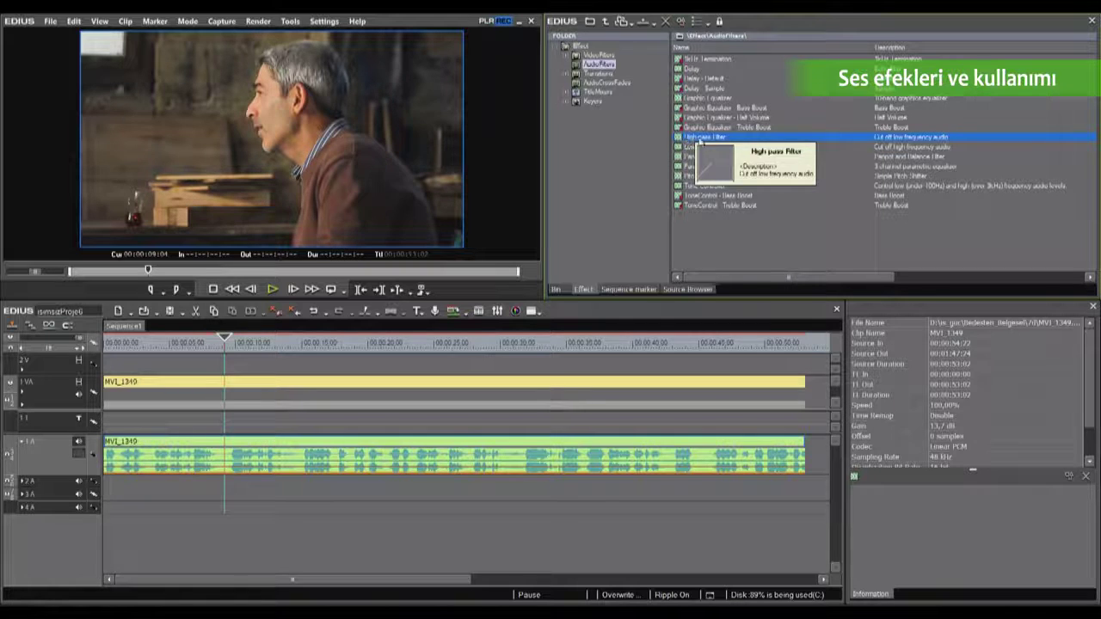
{"action": "left_click", "coordinate": [699, 148]}
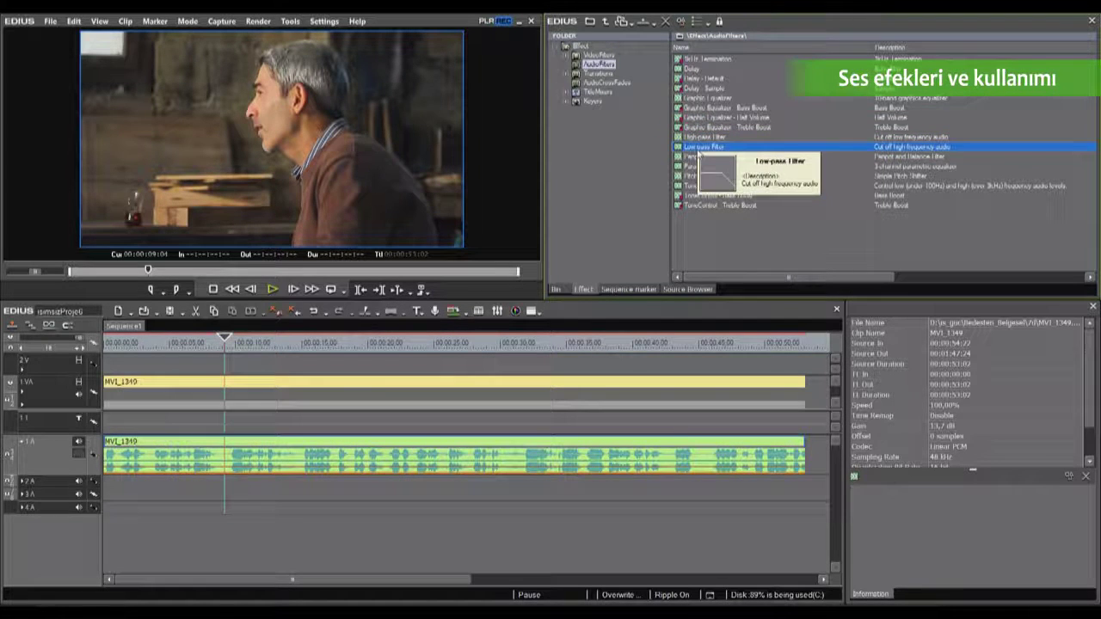
Try the High-pass Filter on the track 1A audio clip by playing it briefly, and delete the filter.
{"action": "left_click", "coordinate": [690, 138]}
{"action": "left_click_drag", "start_coordinate": [323, 452], "coordinate": [325, 453]}
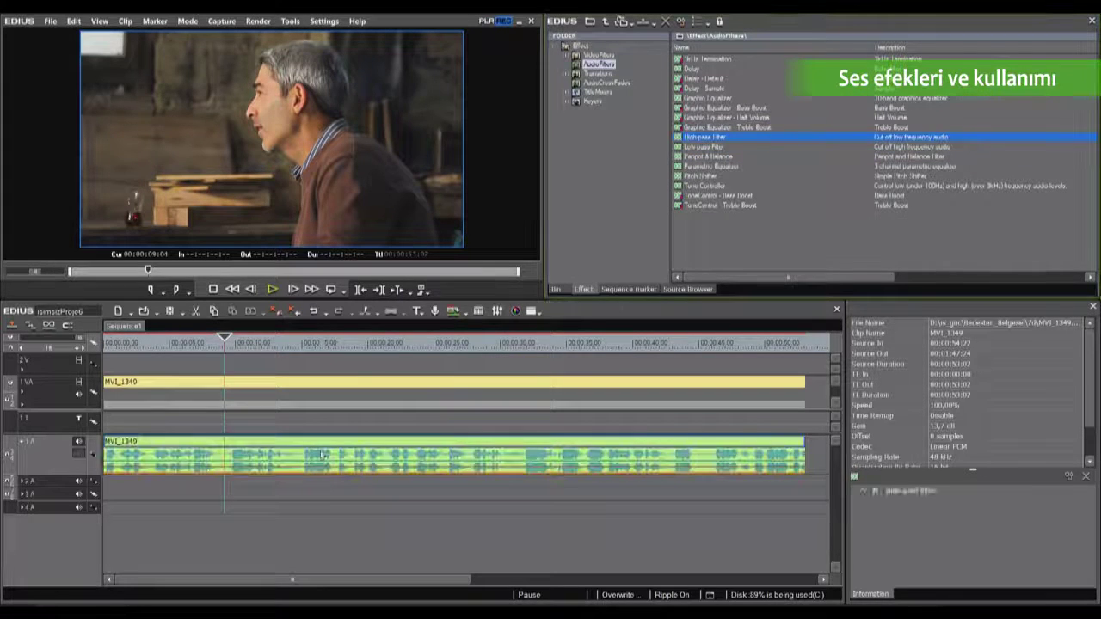
{"action": "key", "text": "space"}
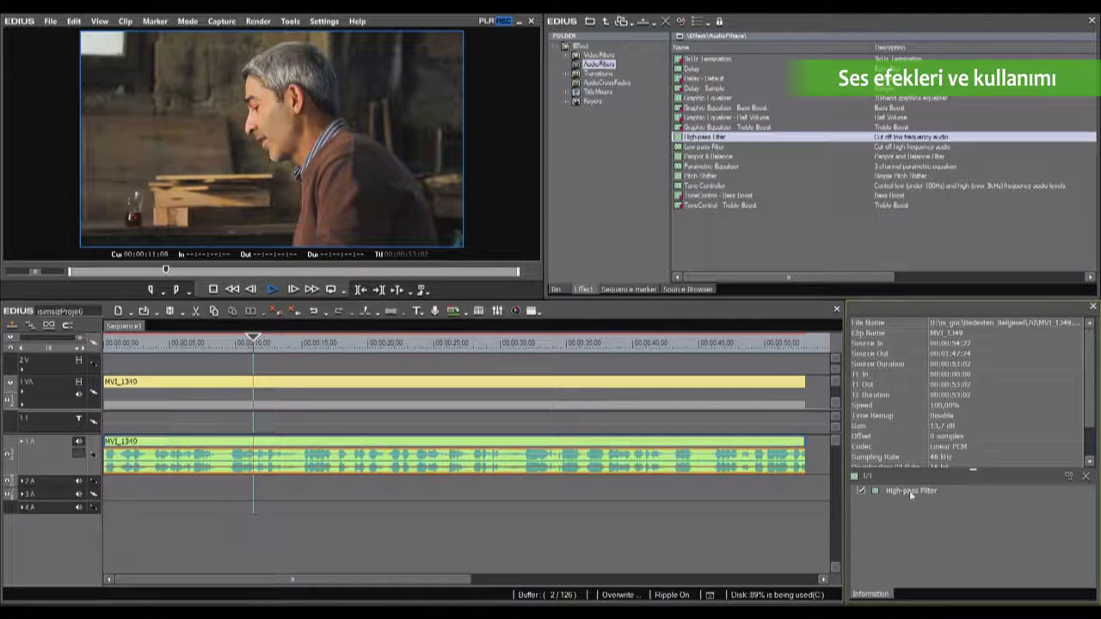
{"action": "left_click", "coordinate": [908, 489]}
{"action": "left_click", "coordinate": [1085, 476]}
Try the Low-pass Filter on the track 1A audio clip by playing it briefly, and delete the filter.
{"action": "left_click_drag", "start_coordinate": [688, 148], "coordinate": [315, 461]}
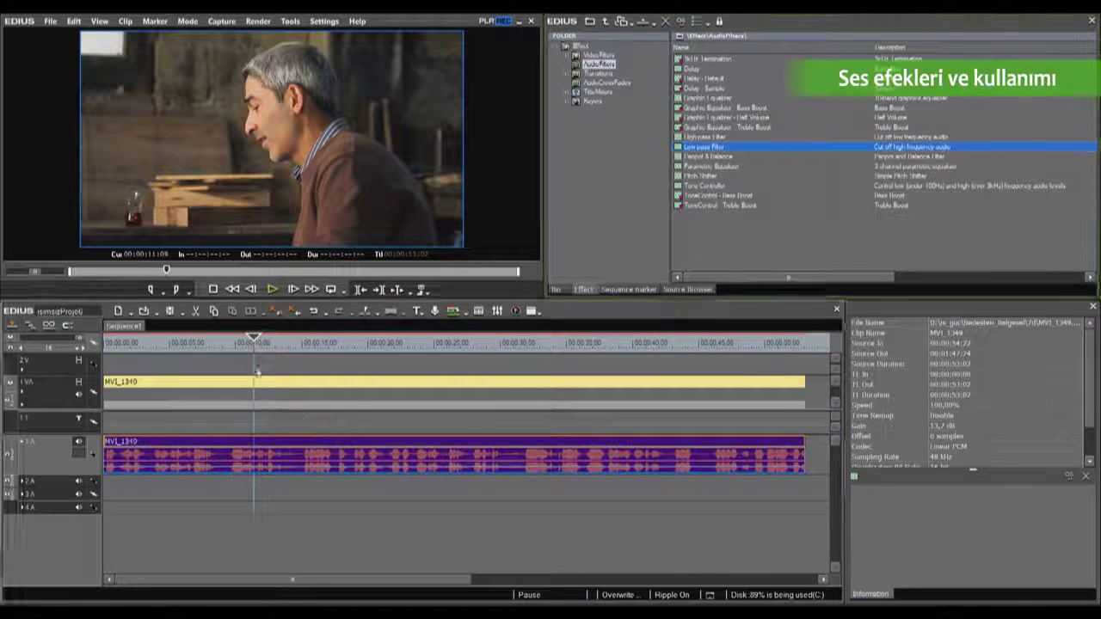
{"action": "left_click", "coordinate": [233, 345]}
{"action": "key", "text": "space"}
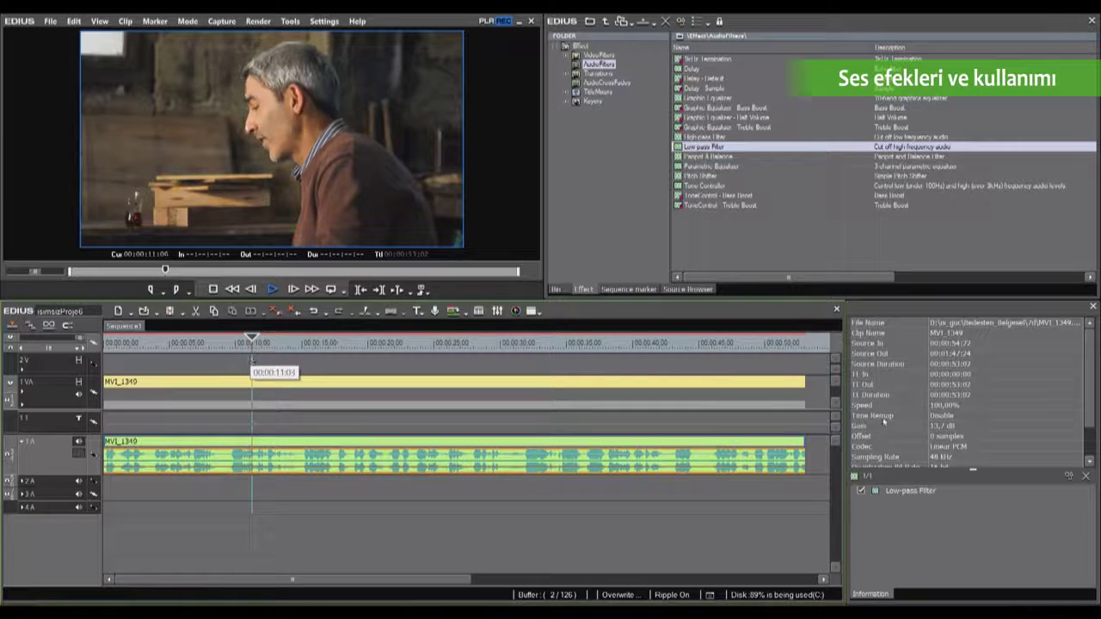
{"action": "left_click", "coordinate": [905, 491]}
{"action": "left_click", "coordinate": [1082, 476]}
Apply Panpot & Balance to the track 1A audio clip and play from about 8 seconds with its settings open.
{"action": "left_click", "coordinate": [709, 159]}
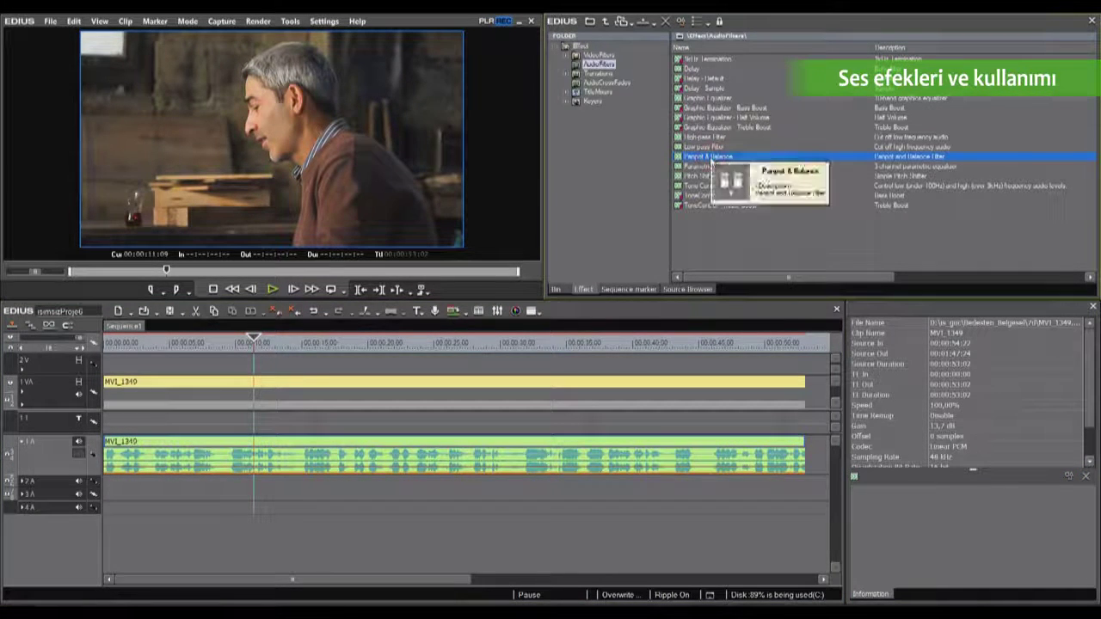
{"action": "left_click_drag", "start_coordinate": [707, 158], "coordinate": [271, 454]}
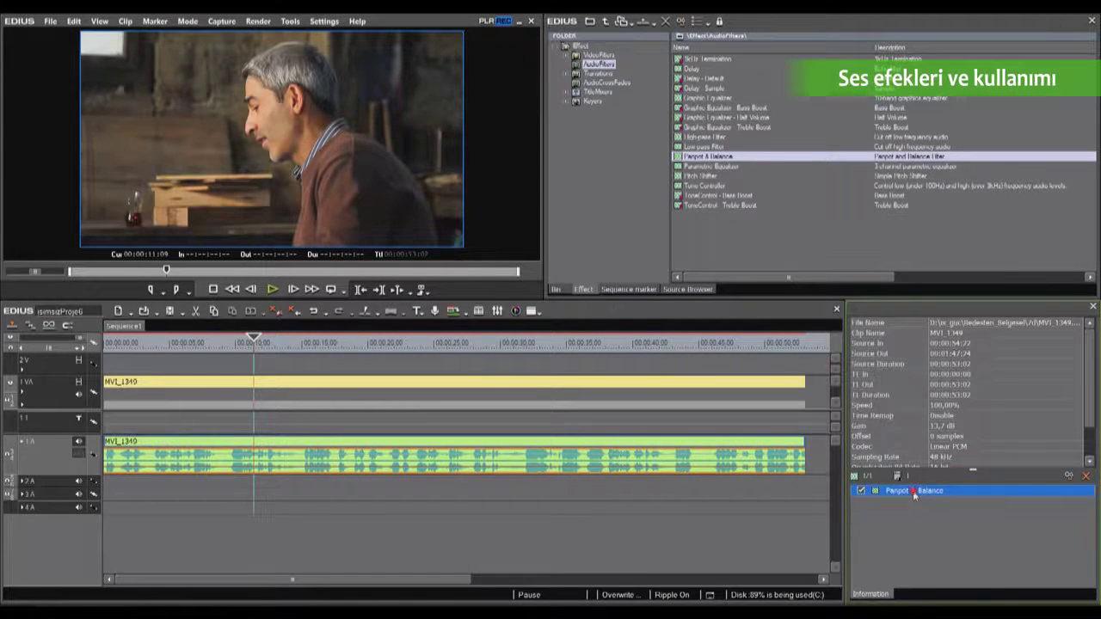
{"action": "double_click", "coordinate": [913, 491]}
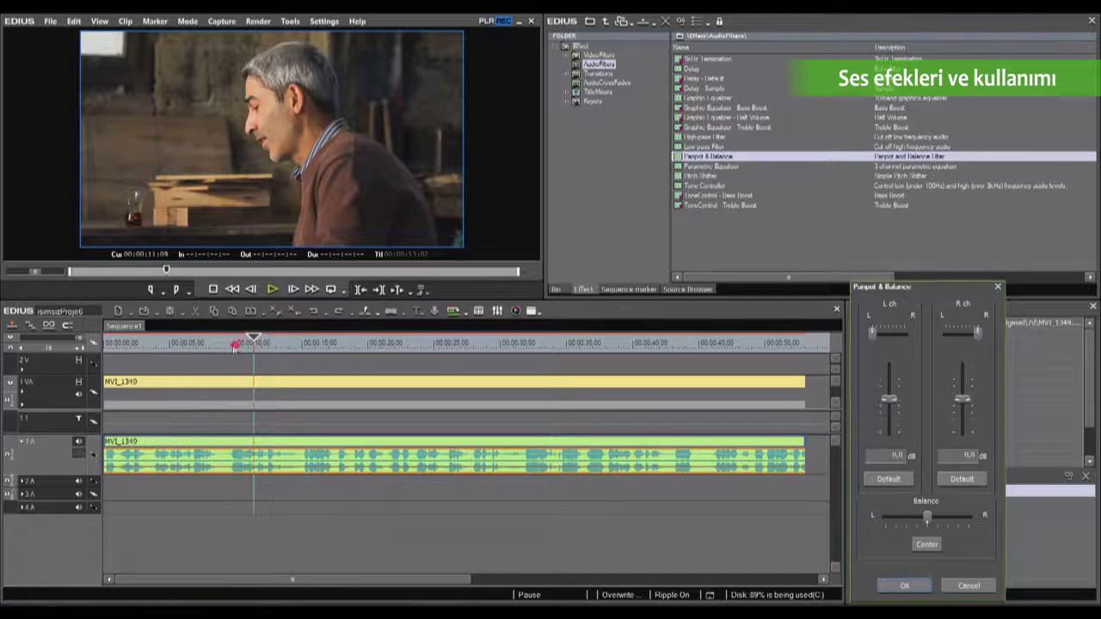
{"action": "left_click", "coordinate": [218, 345]}
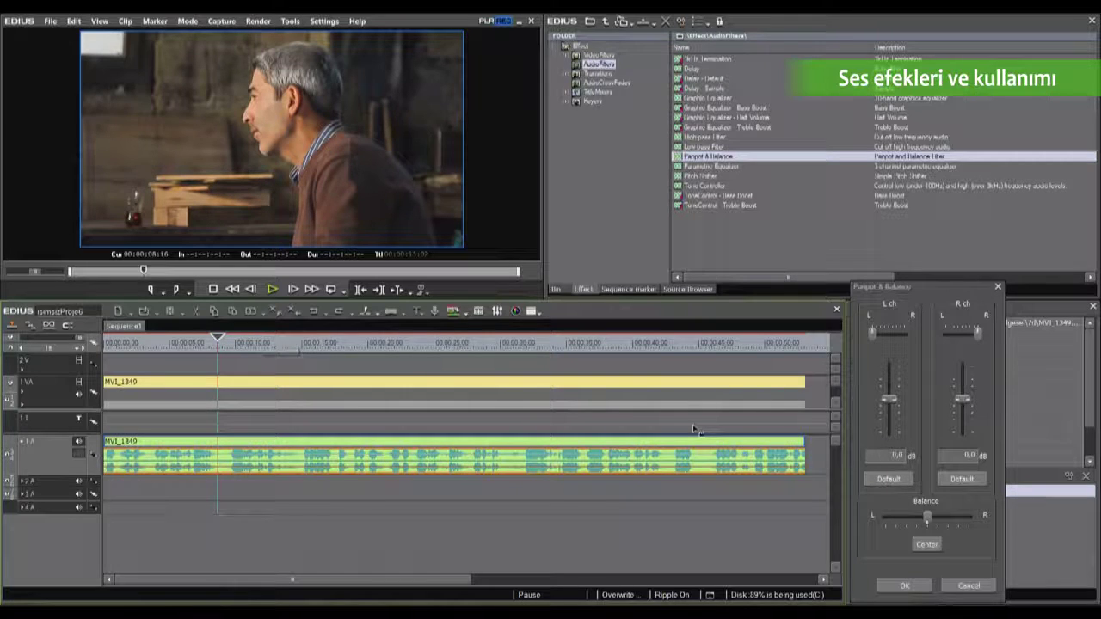
{"action": "key", "text": "space"}
Try varying the left and right channel levels, ending at 1.5 and 0.9 dB with balance fully right, and delete Panpot & Balance.
{"action": "left_click_drag", "start_coordinate": [899, 402], "coordinate": [889, 453]}
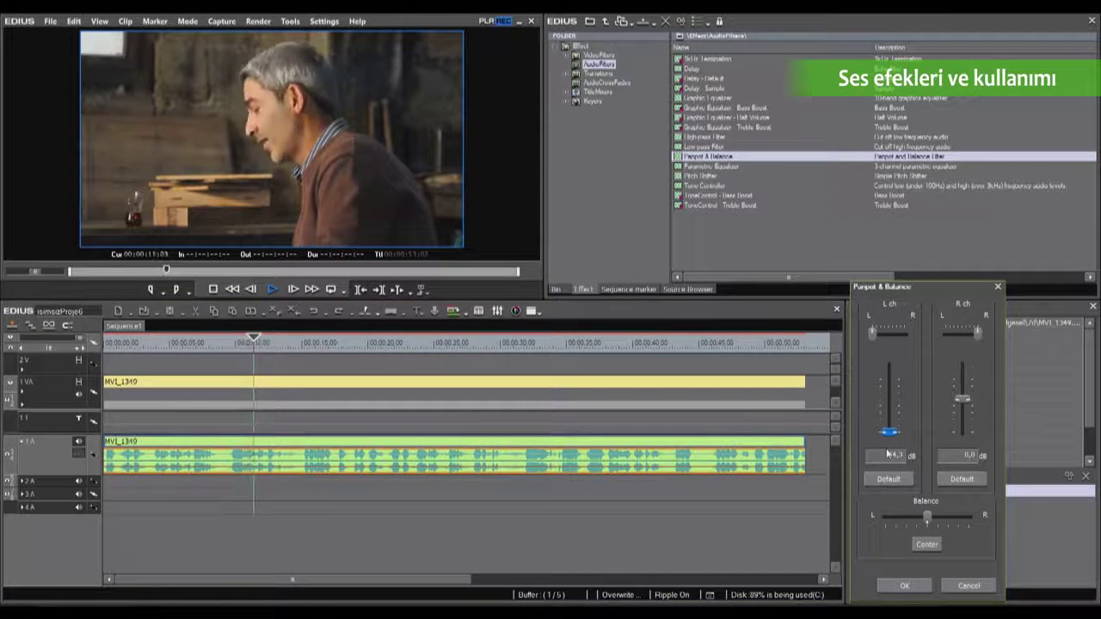
{"action": "left_click_drag", "start_coordinate": [904, 442], "coordinate": [962, 407]}
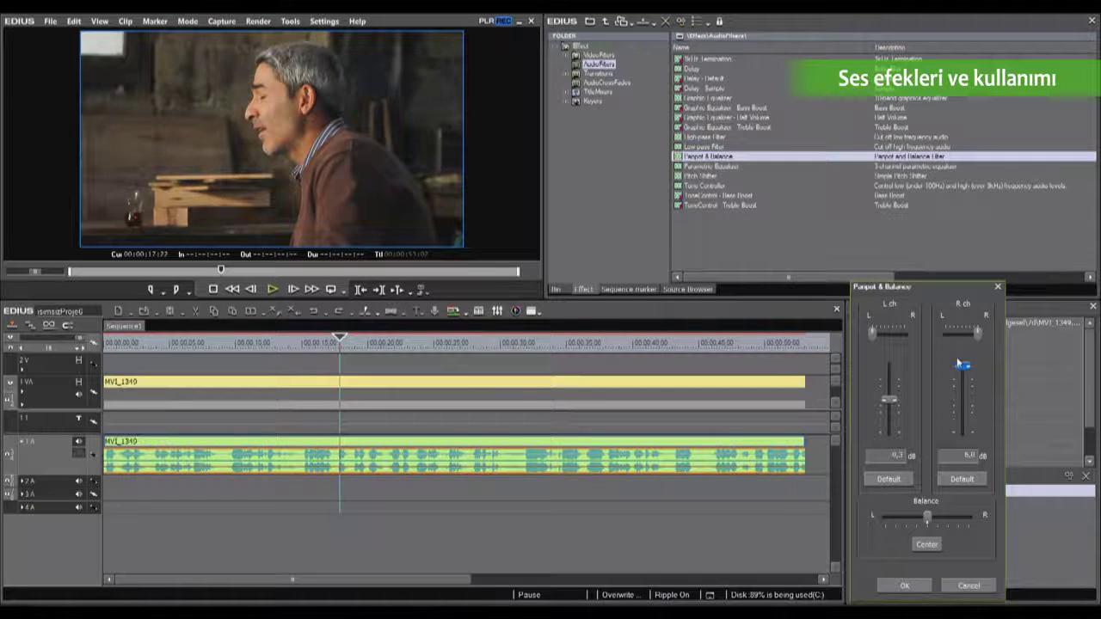
{"action": "left_click_drag", "start_coordinate": [890, 401], "coordinate": [893, 420]}
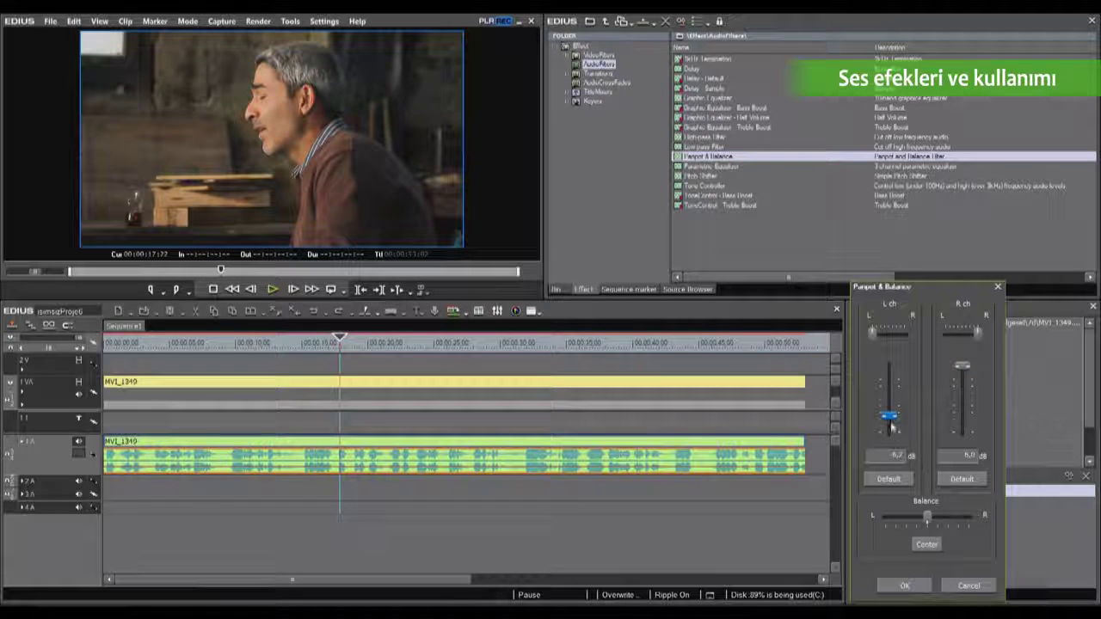
{"action": "left_click_drag", "start_coordinate": [892, 417], "coordinate": [892, 394]}
{"action": "left_click_drag", "start_coordinate": [963, 365], "coordinate": [963, 396]}
{"action": "mouse_move", "coordinate": [927, 525]}
{"action": "left_mouse_down"}
{"action": "mouse_move", "coordinate": [908, 522]}
{"action": "mouse_move", "coordinate": [919, 522]}
{"action": "left_mouse_up"}
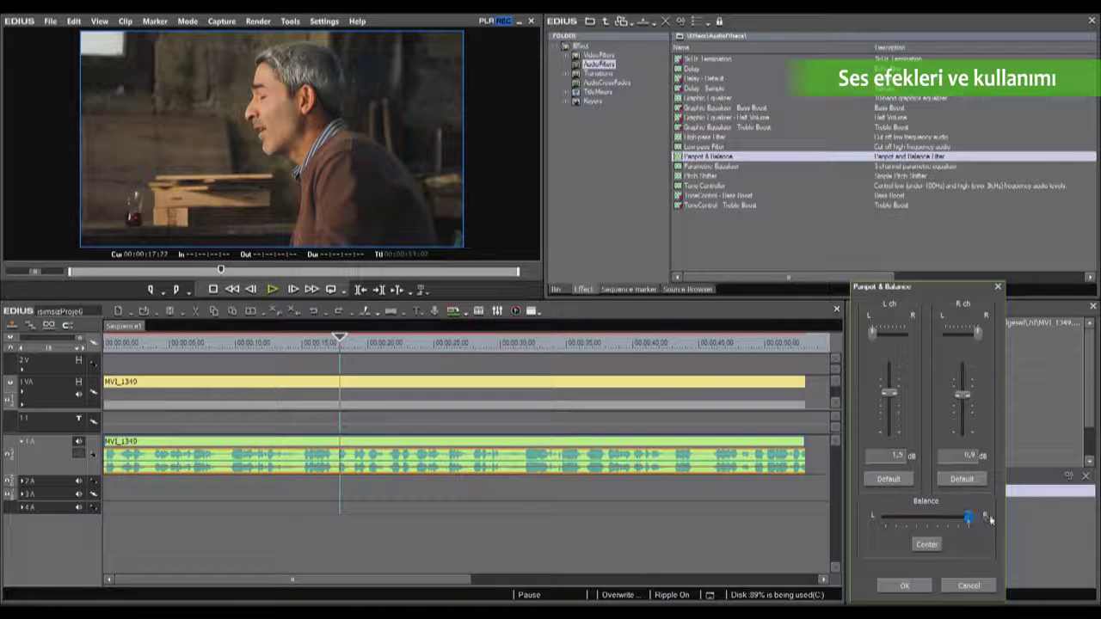
{"action": "left_click", "coordinate": [904, 587]}
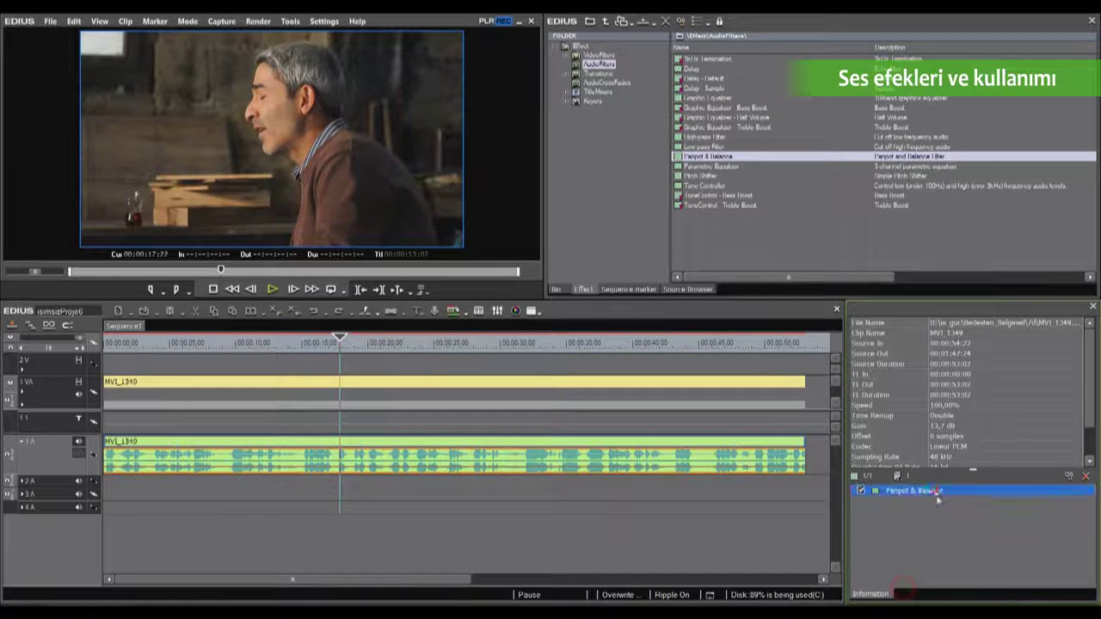
{"action": "left_click", "coordinate": [1085, 478]}
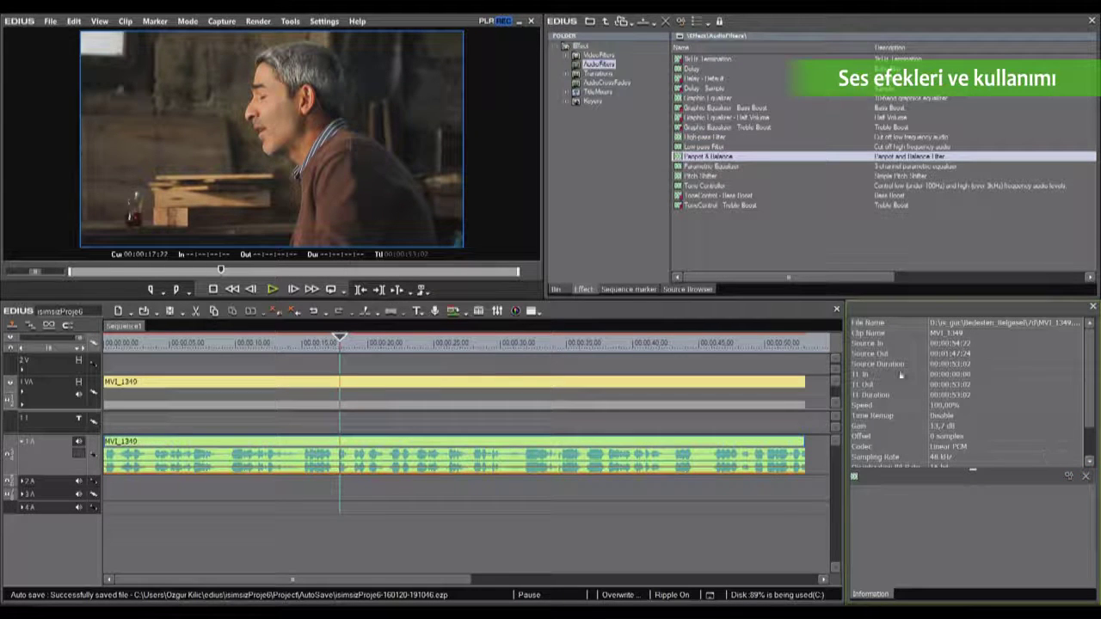
Try the Parametric Equalizer on the audio clip with its three bands pulled down and band 2's Q raised, and delete the filter.
{"action": "left_click_drag", "start_coordinate": [709, 166], "coordinate": [415, 444]}
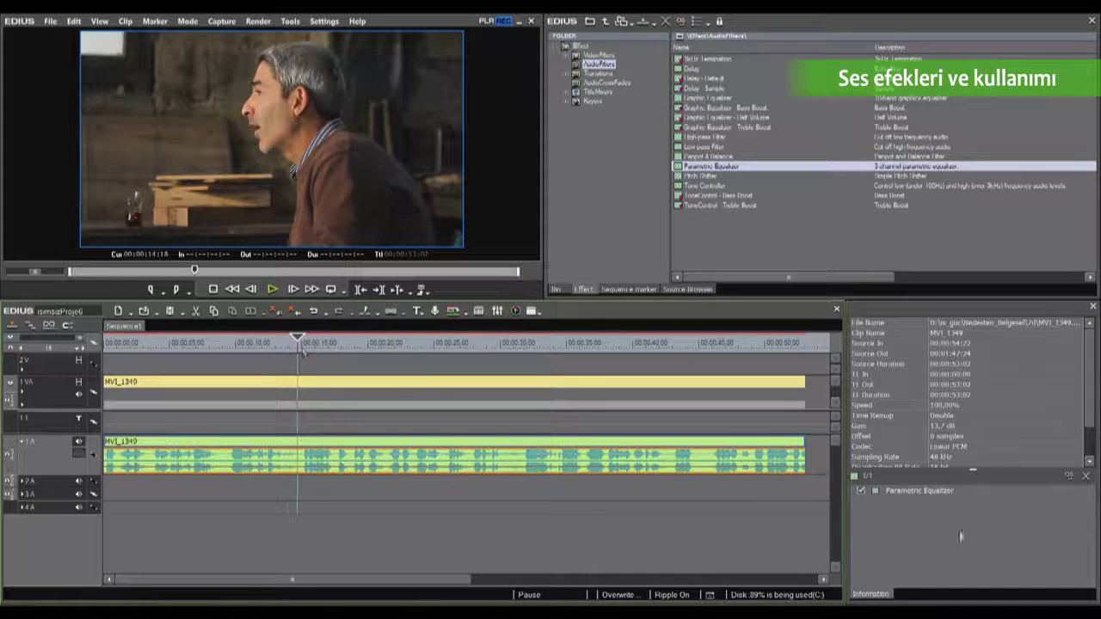
{"action": "double_click", "coordinate": [940, 491]}
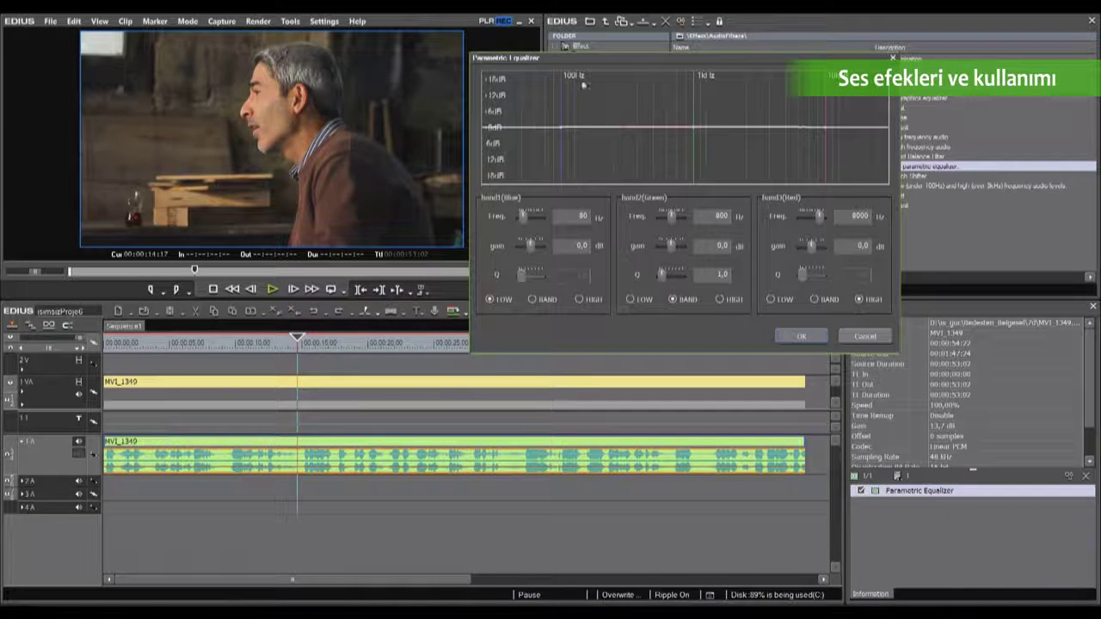
{"action": "left_click_drag", "start_coordinate": [561, 129], "coordinate": [571, 157]}
{"action": "left_click_drag", "start_coordinate": [703, 138], "coordinate": [696, 148]}
{"action": "left_click_drag", "start_coordinate": [811, 138], "coordinate": [809, 168]}
{"action": "left_click_drag", "start_coordinate": [696, 147], "coordinate": [691, 167]}
{"action": "left_click_drag", "start_coordinate": [662, 274], "coordinate": [681, 275]}
{"action": "left_click", "coordinate": [804, 336]}
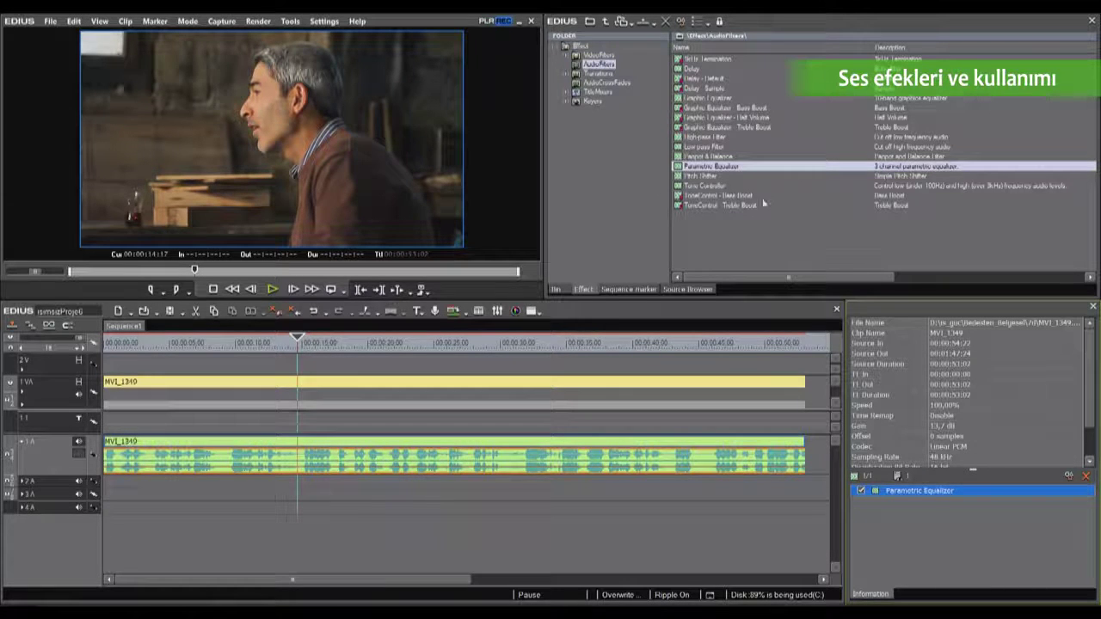
{"action": "left_click", "coordinate": [1085, 476]}
Apply the Pitch Shifter to the track 1A audio clip, open its settings and move the playhead to about 9 seconds.
{"action": "left_click", "coordinate": [693, 175]}
{"action": "left_click_drag", "start_coordinate": [460, 416], "coordinate": [442, 455]}
{"action": "double_click", "coordinate": [898, 491]}
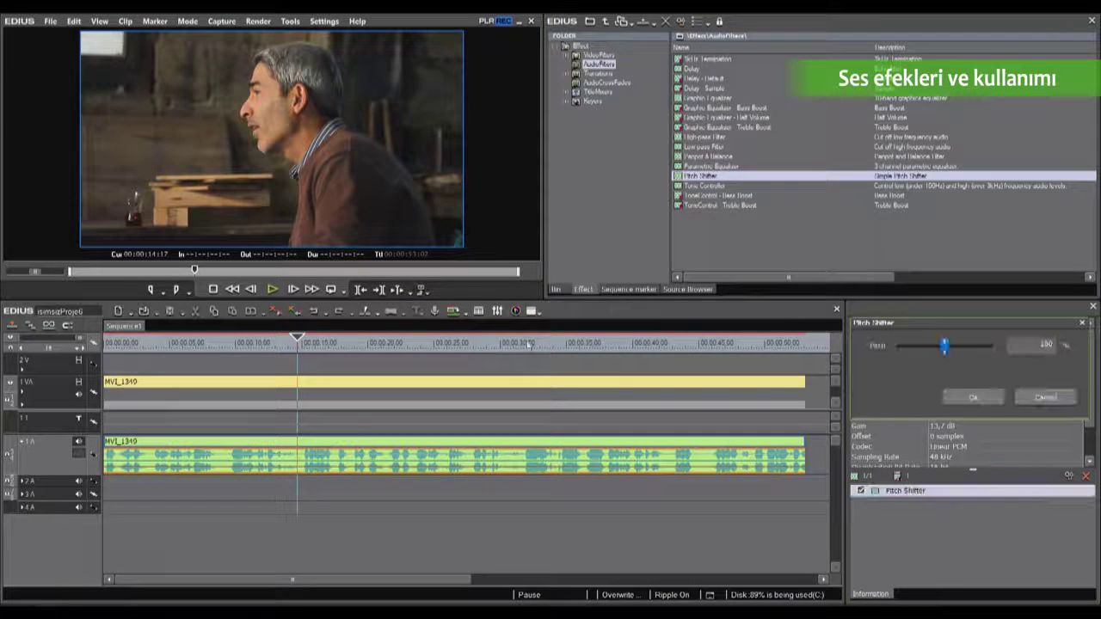
{"action": "left_click_drag", "start_coordinate": [299, 344], "coordinate": [225, 363]}
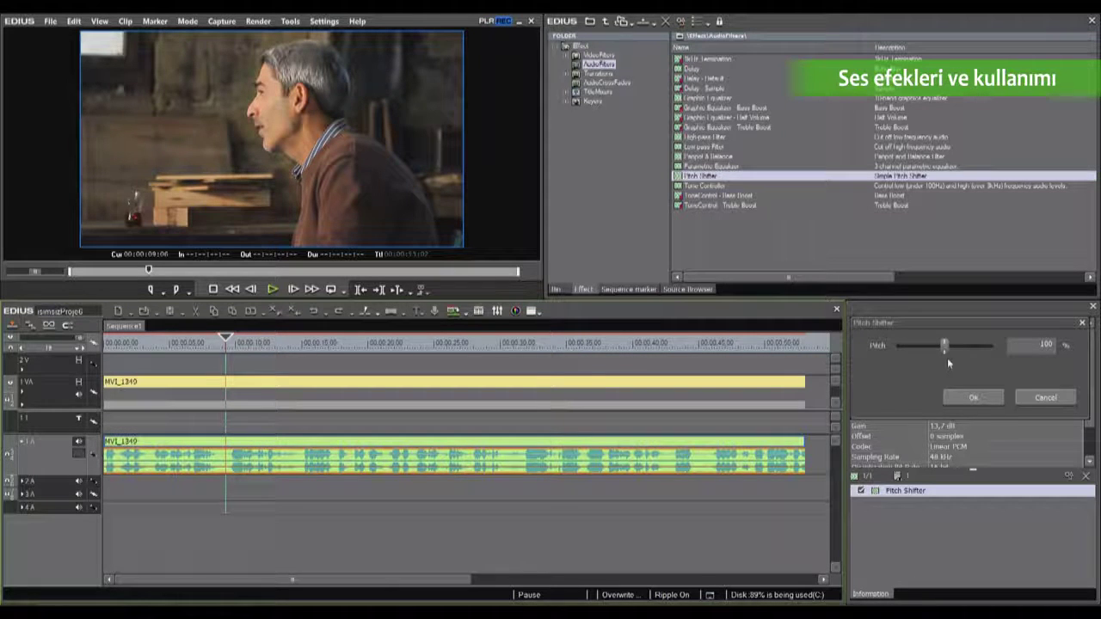
Set the Pitch Shifter's pitch to 50% and play the clip from about 9 seconds twice.
{"action": "left_click_drag", "start_coordinate": [944, 350], "coordinate": [900, 348]}
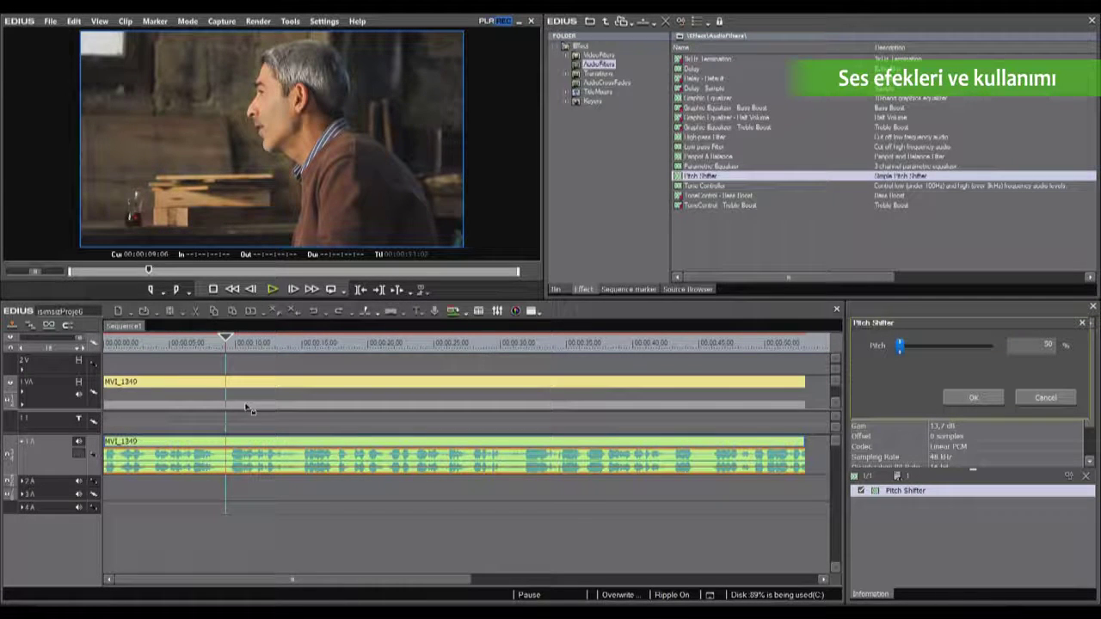
{"action": "left_click", "coordinate": [273, 291]}
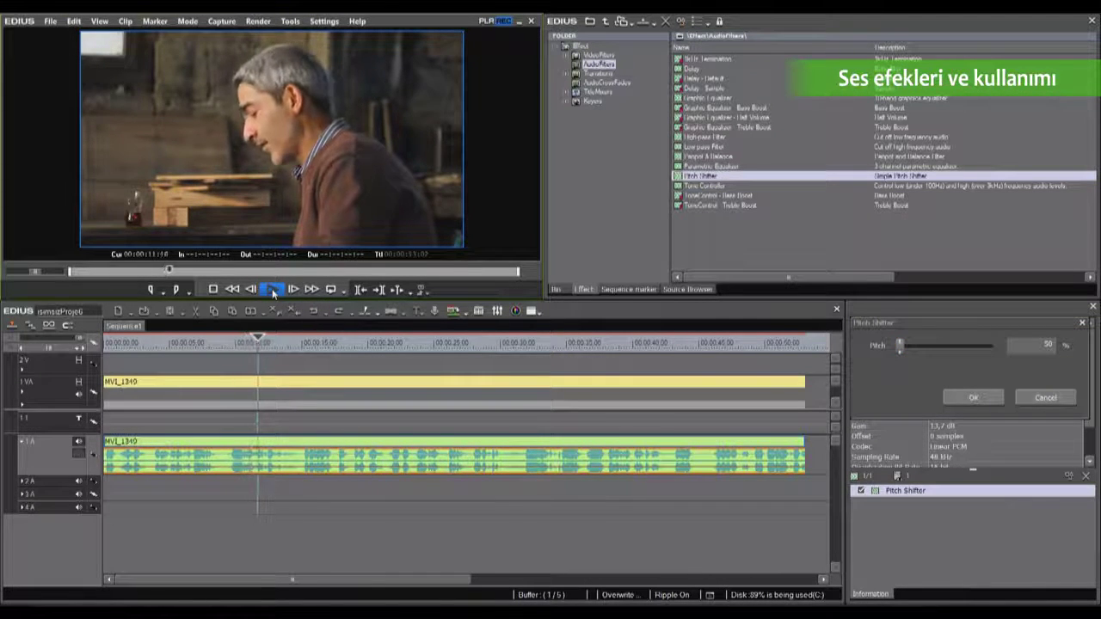
{"action": "left_click", "coordinate": [272, 290]}
{"action": "left_click", "coordinate": [228, 344]}
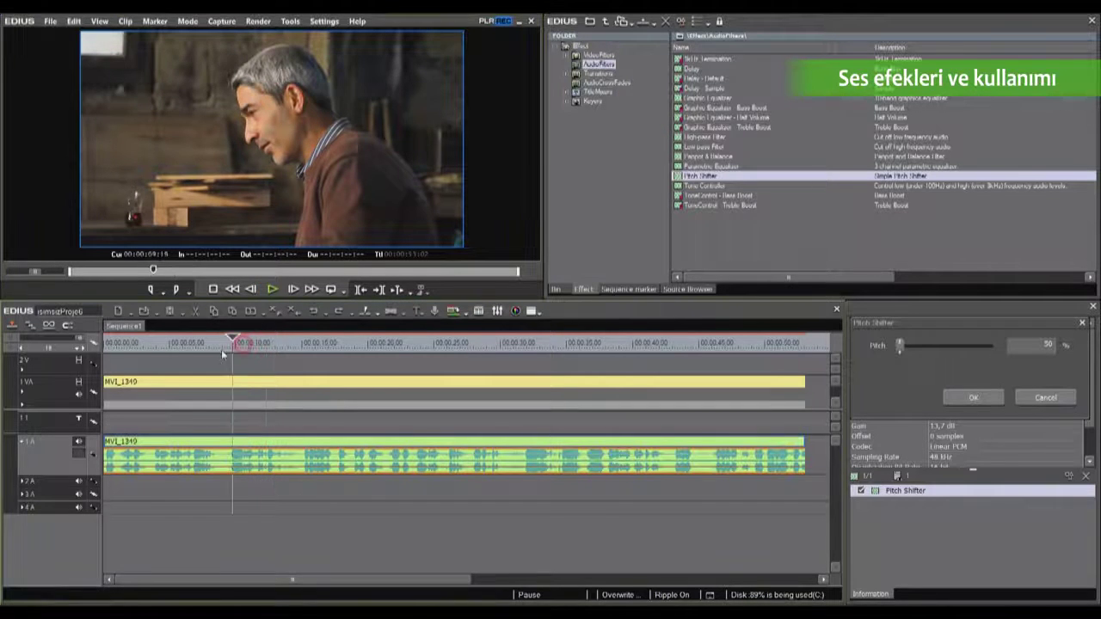
{"action": "key", "text": "space"}
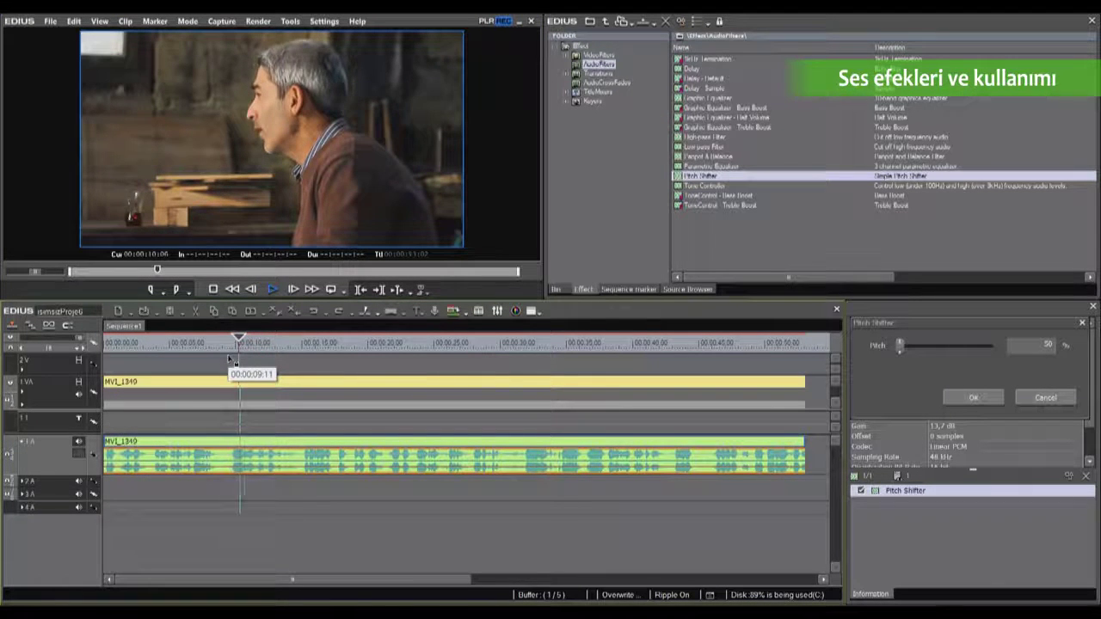
Raise the Pitch Shifter's pitch to 150%, play the clip from about 9 seconds and accept the filter settings.
{"action": "left_click_drag", "start_coordinate": [900, 346], "coordinate": [1049, 358]}
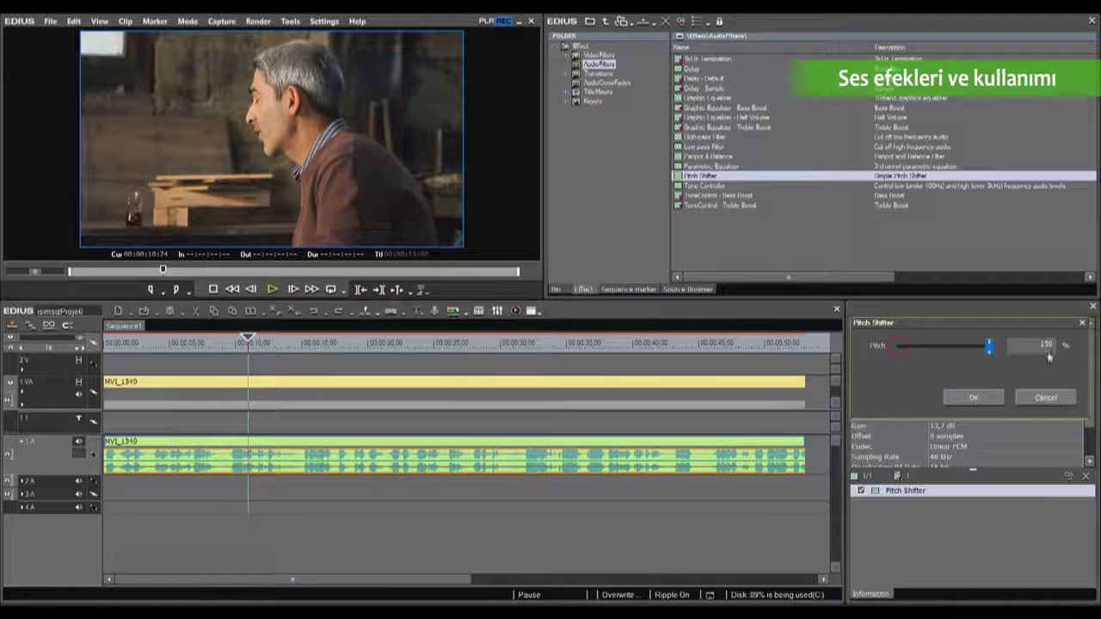
{"action": "left_click", "coordinate": [228, 344]}
{"action": "key", "text": "space"}
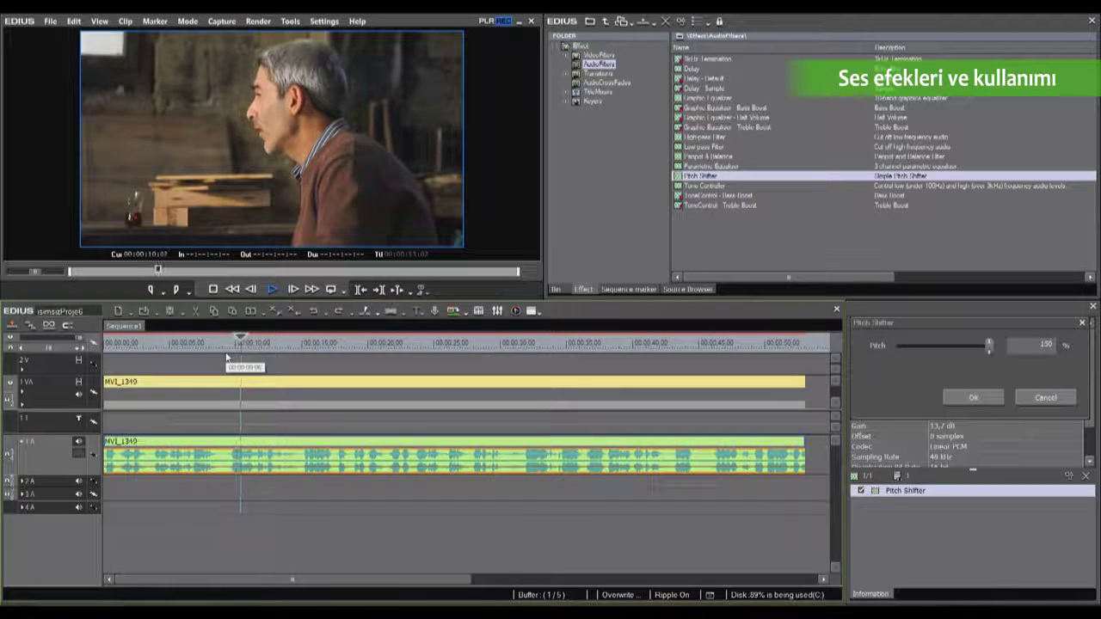
{"action": "left_click_drag", "start_coordinate": [954, 347], "coordinate": [1007, 364]}
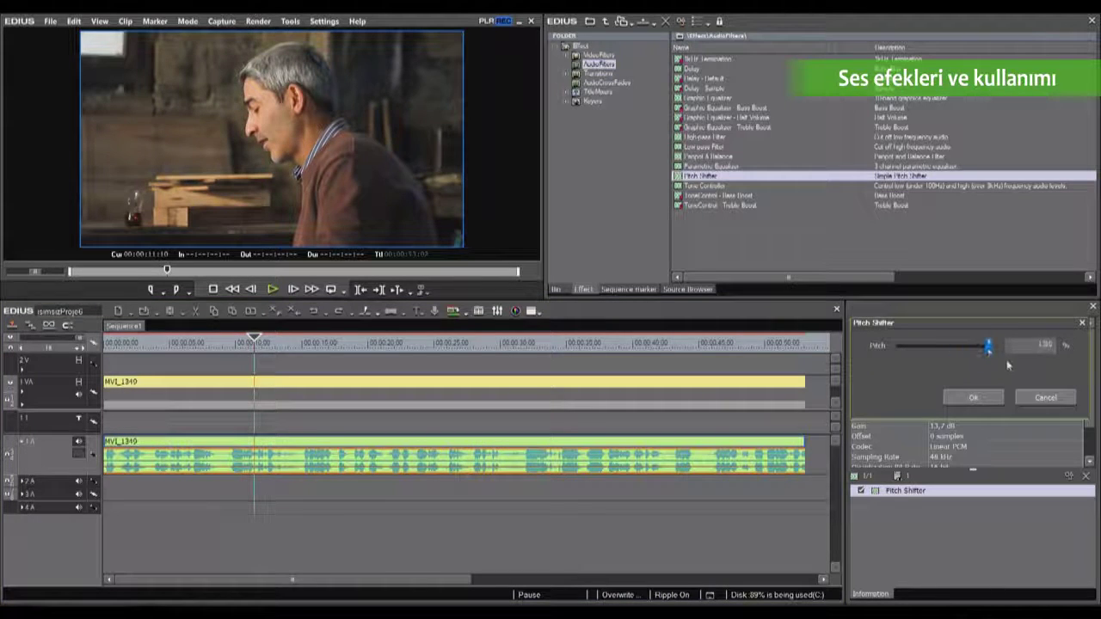
{"action": "left_click", "coordinate": [975, 398]}
Replace the Pitch Shifter with the Tone Controller on the track 1A audio clip and move the playhead to about 9 seconds.
{"action": "left_click_drag", "start_coordinate": [677, 190], "coordinate": [383, 451]}
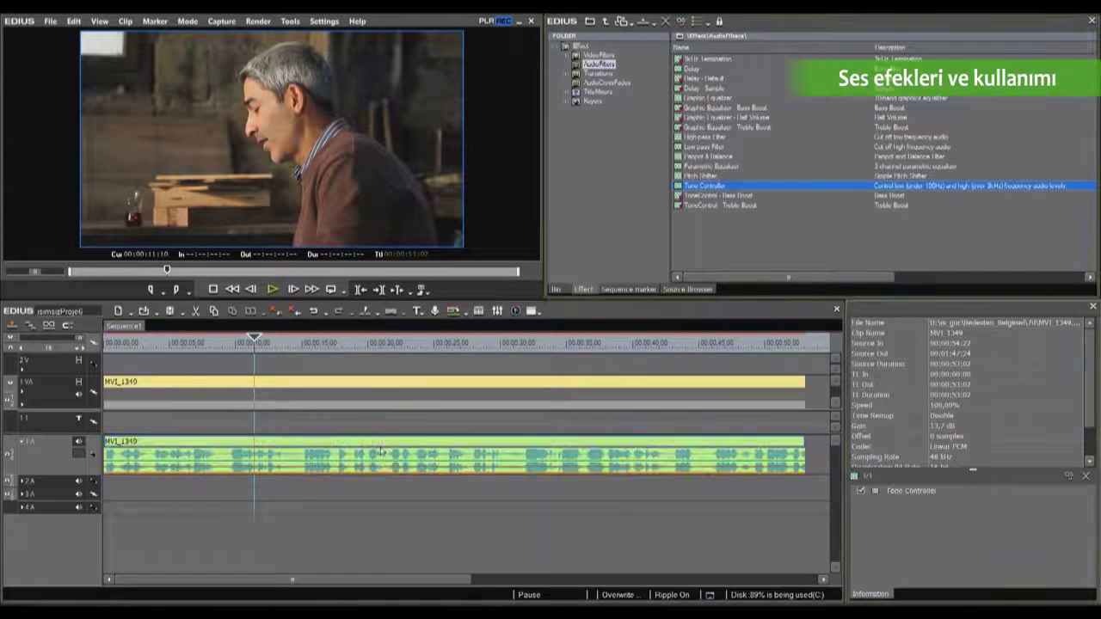
{"action": "left_click_drag", "start_coordinate": [247, 345], "coordinate": [225, 345]}
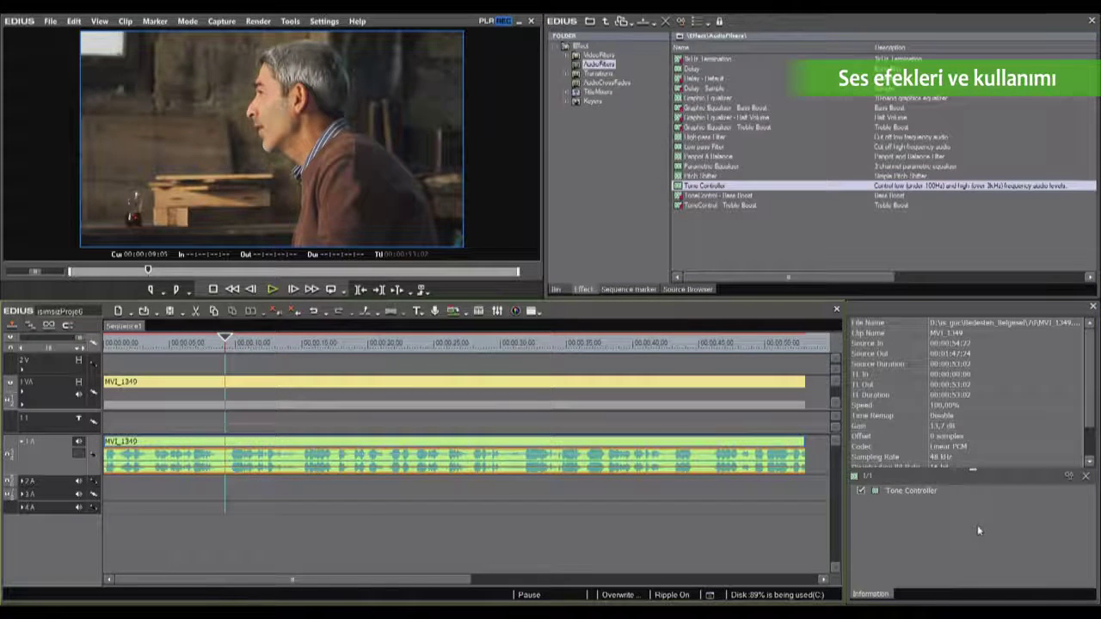
Lower the high gain and raise the low gain of the clip's Tone Controller filter, and accept the settings.
{"action": "double_click", "coordinate": [912, 491]}
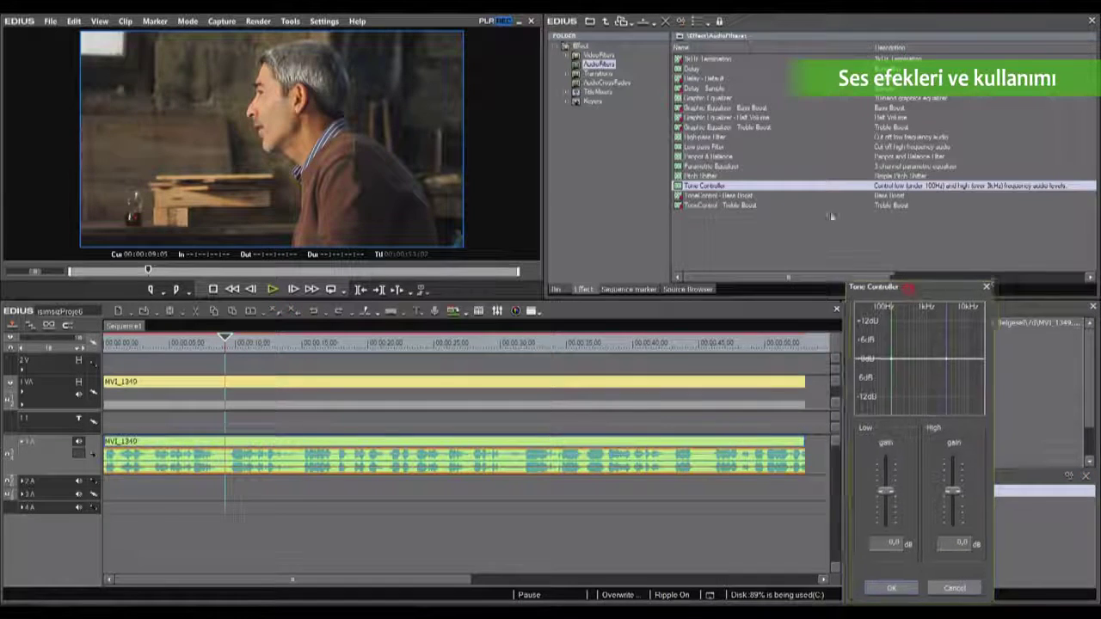
{"action": "left_click_drag", "start_coordinate": [908, 279], "coordinate": [709, 53]}
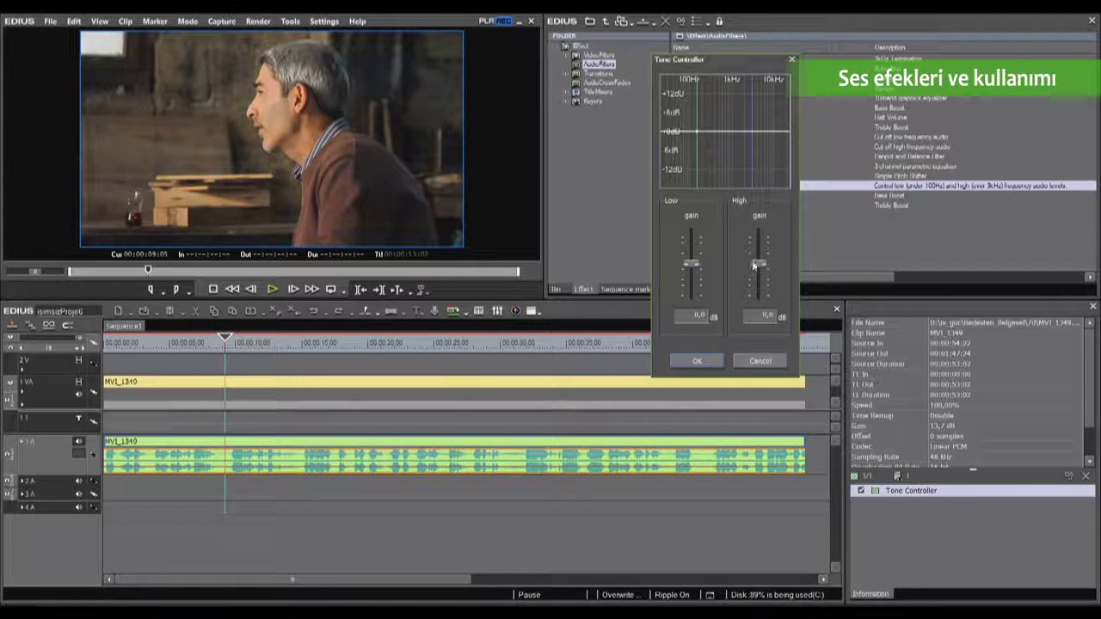
{"action": "left_click_drag", "start_coordinate": [754, 261], "coordinate": [759, 291]}
{"action": "mouse_move", "coordinate": [691, 264]}
{"action": "left_mouse_down"}
{"action": "mouse_move", "coordinate": [692, 241]}
{"action": "mouse_move", "coordinate": [692, 287]}
{"action": "mouse_move", "coordinate": [693, 246]}
{"action": "left_mouse_up"}
{"action": "left_click", "coordinate": [708, 361]}
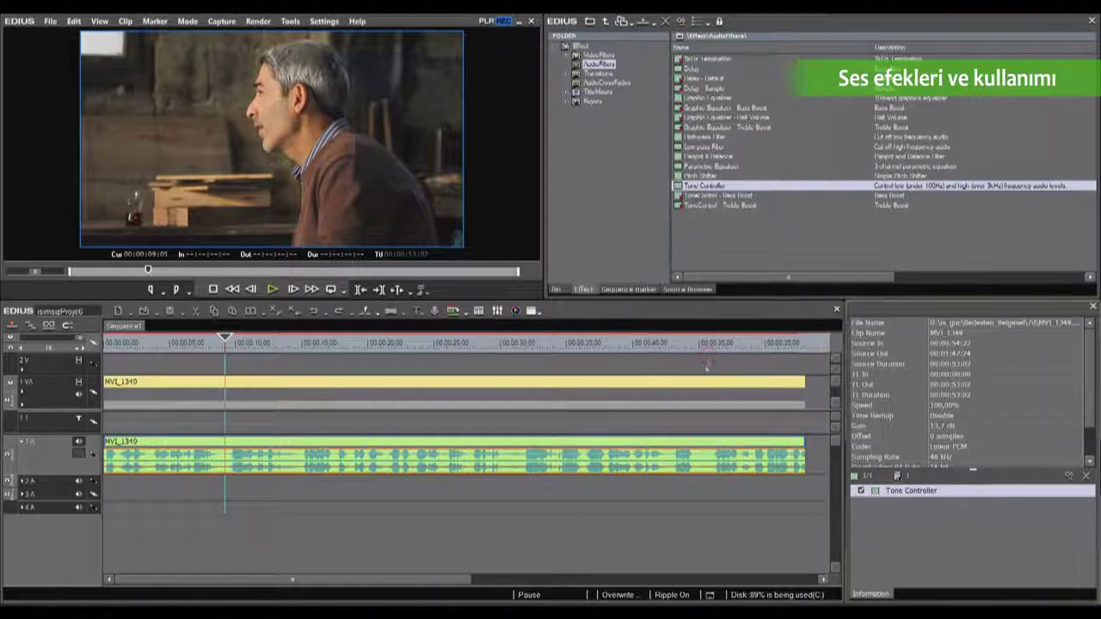
Point out the Bass Boost and Treble Boost presets of the tone control in the audio filter list.
{"action": "left_click", "coordinate": [732, 255]}
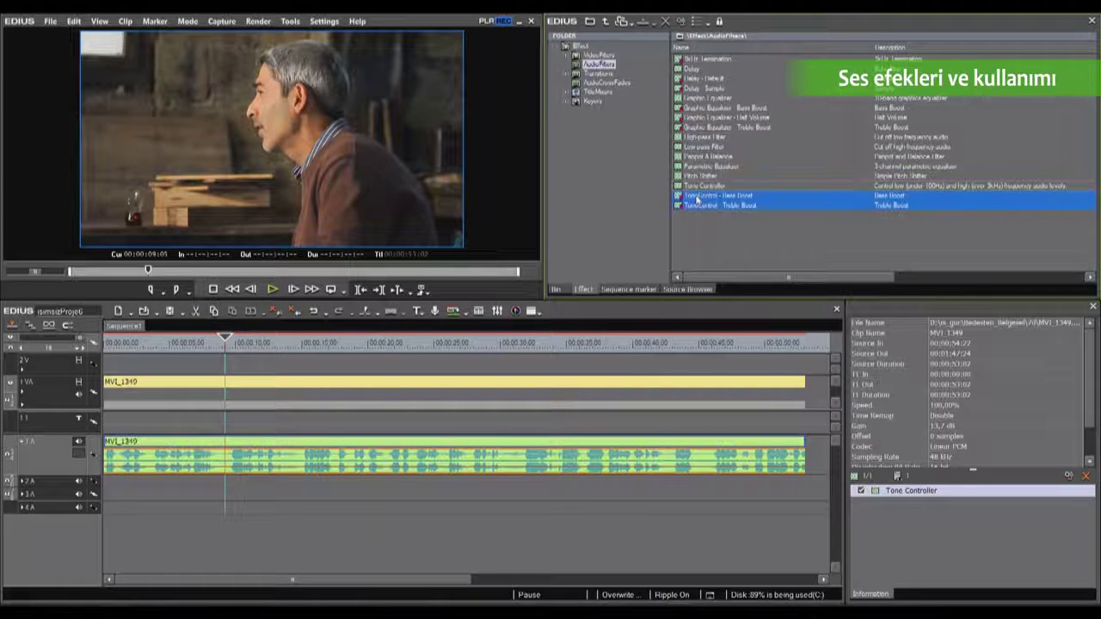
{"action": "left_click", "coordinate": [745, 197]}
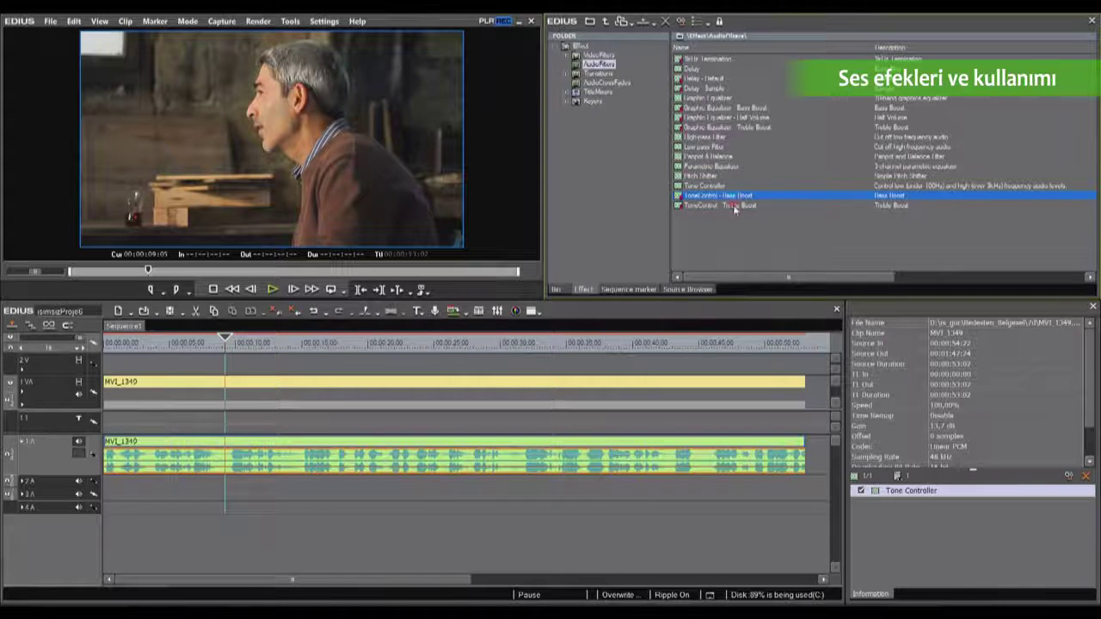
{"action": "left_click", "coordinate": [763, 238]}
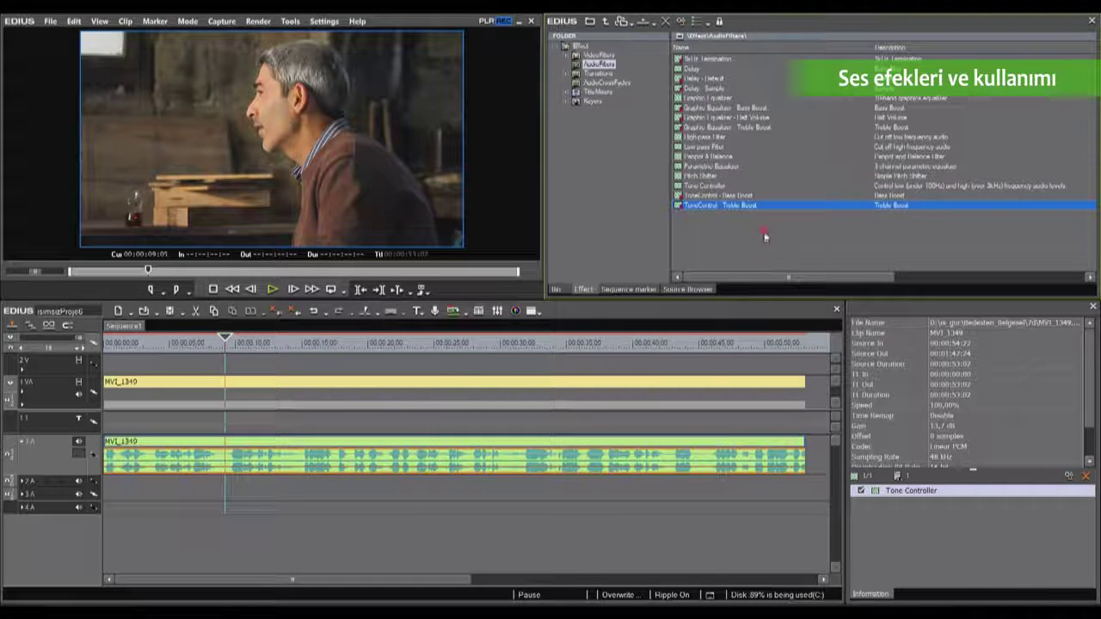